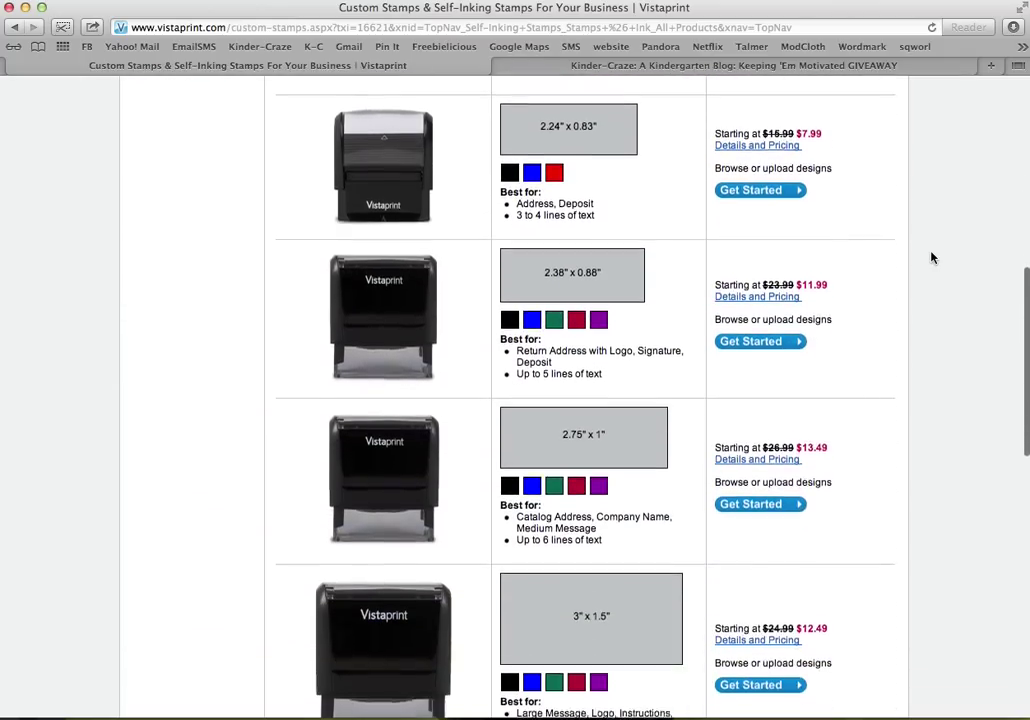
Step: Browse the self-inking stamp sizes and start customizing the 3" x 1.5" stamp, dismissing the low battery warning
scroll(931, 258, "up", 6)
scroll(931, 258, "up", 5)
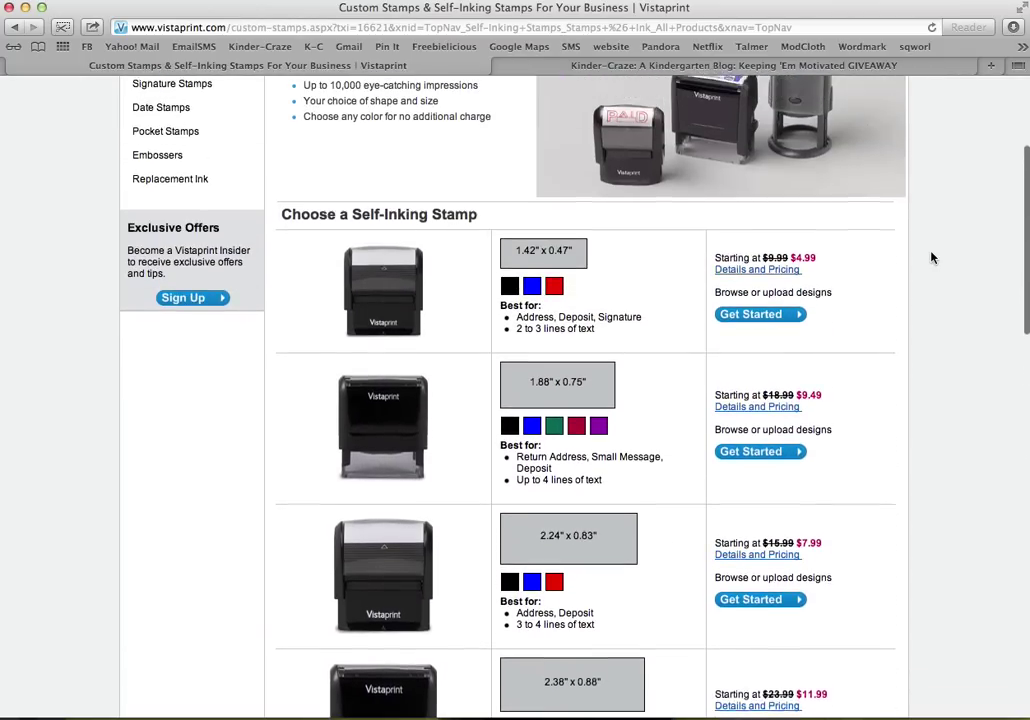
scroll(931, 258, "down", 4)
scroll(931, 258, "down", 10)
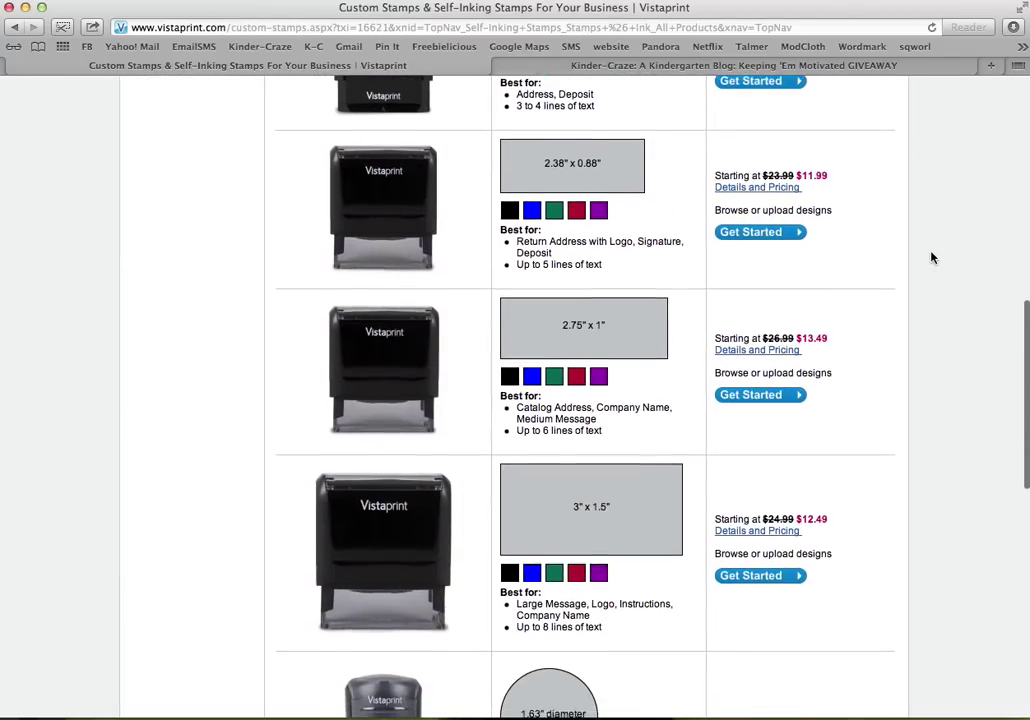
scroll(931, 258, "up", 2)
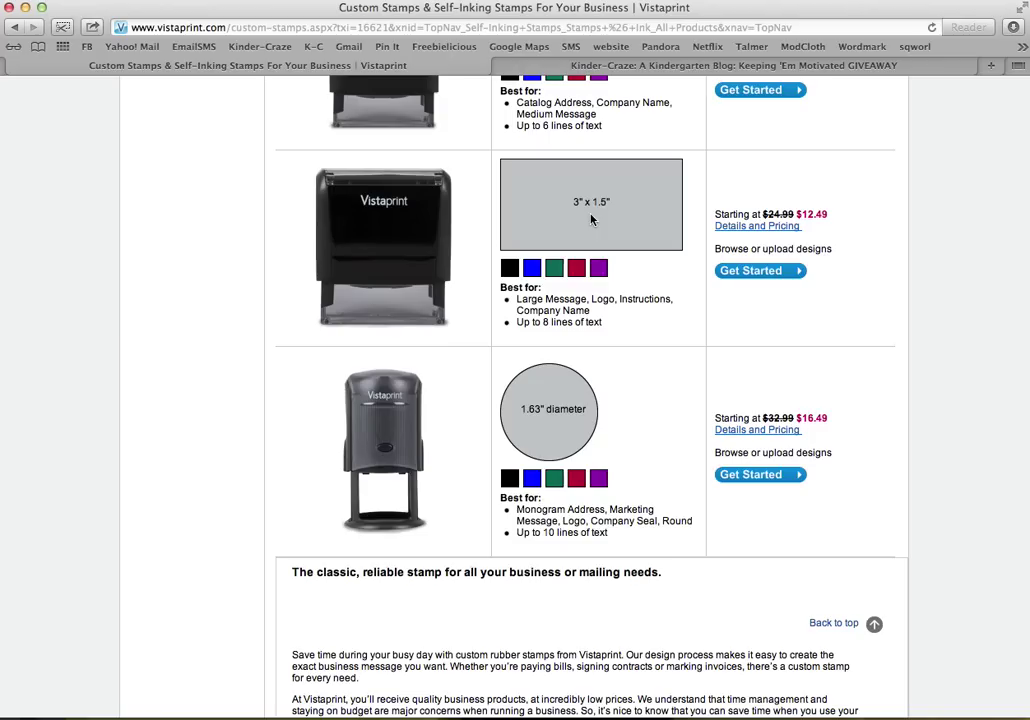
left_click(757, 277)
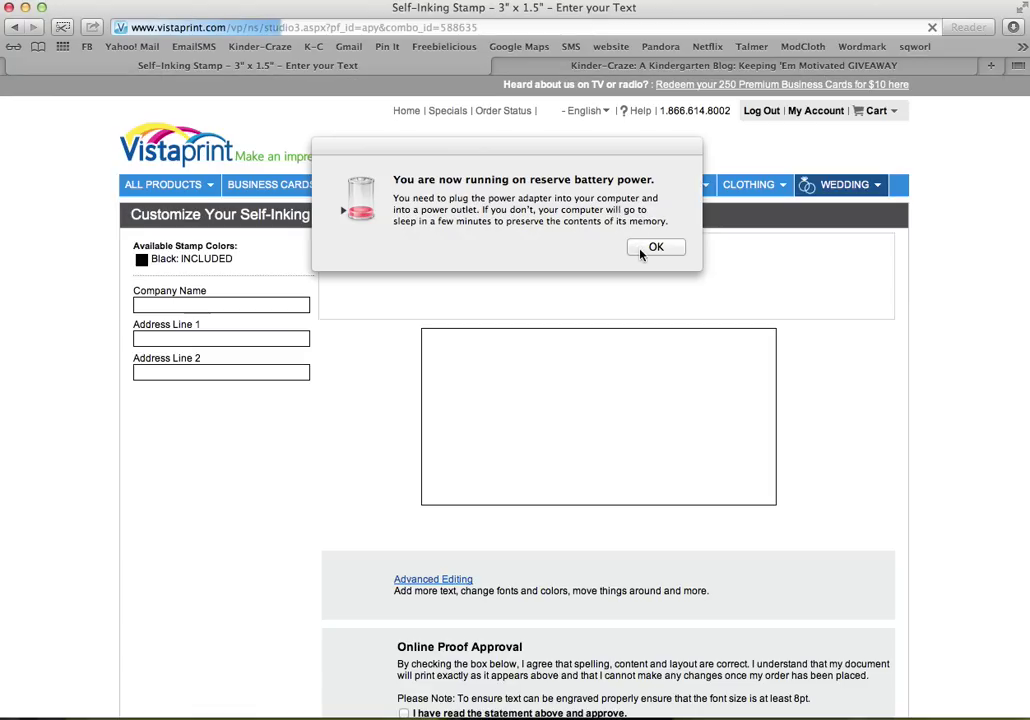
left_click(653, 247)
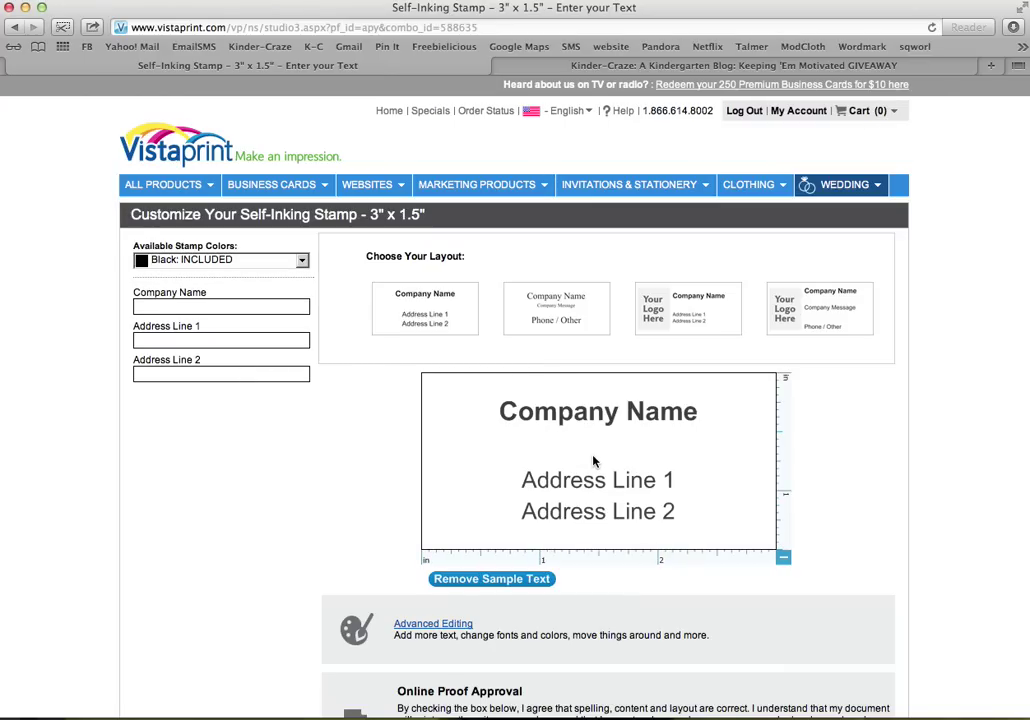
Step: Enter "First" as the company name, "Grade" as address line 1 and "Quality" as address line 2
left_click(176, 307)
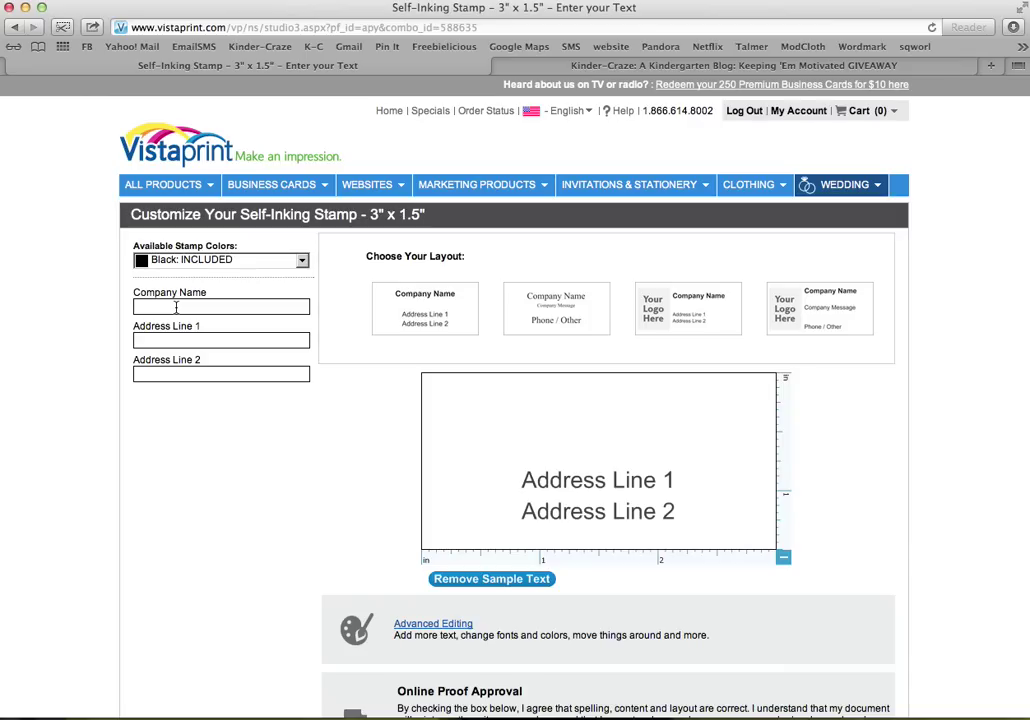
type("Firs")
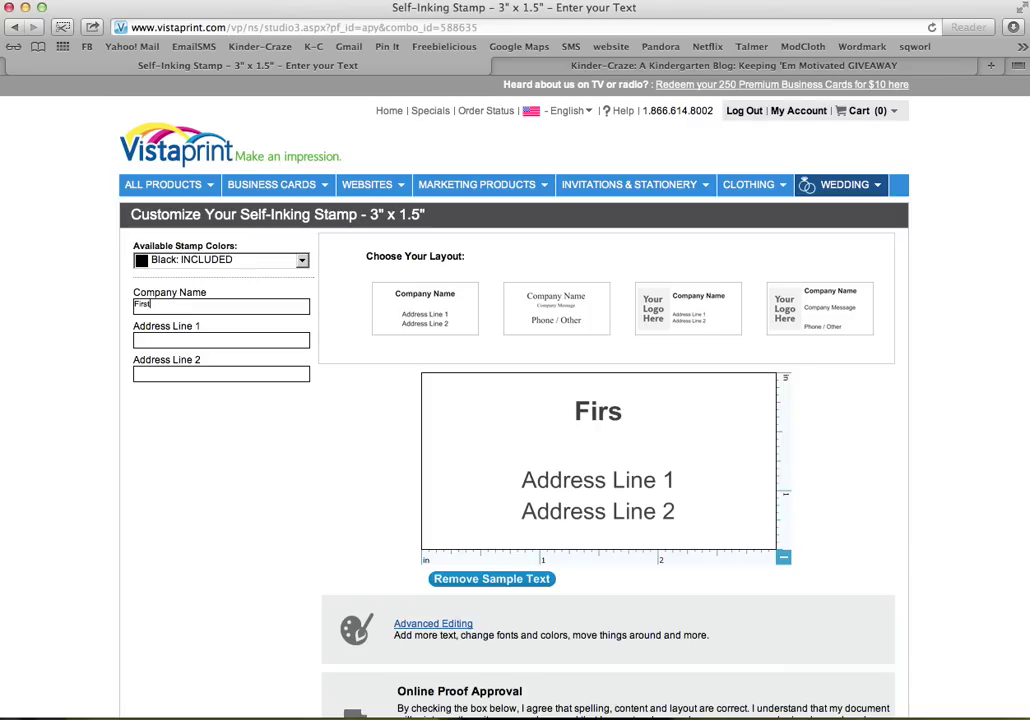
type("t")
left_click(167, 342)
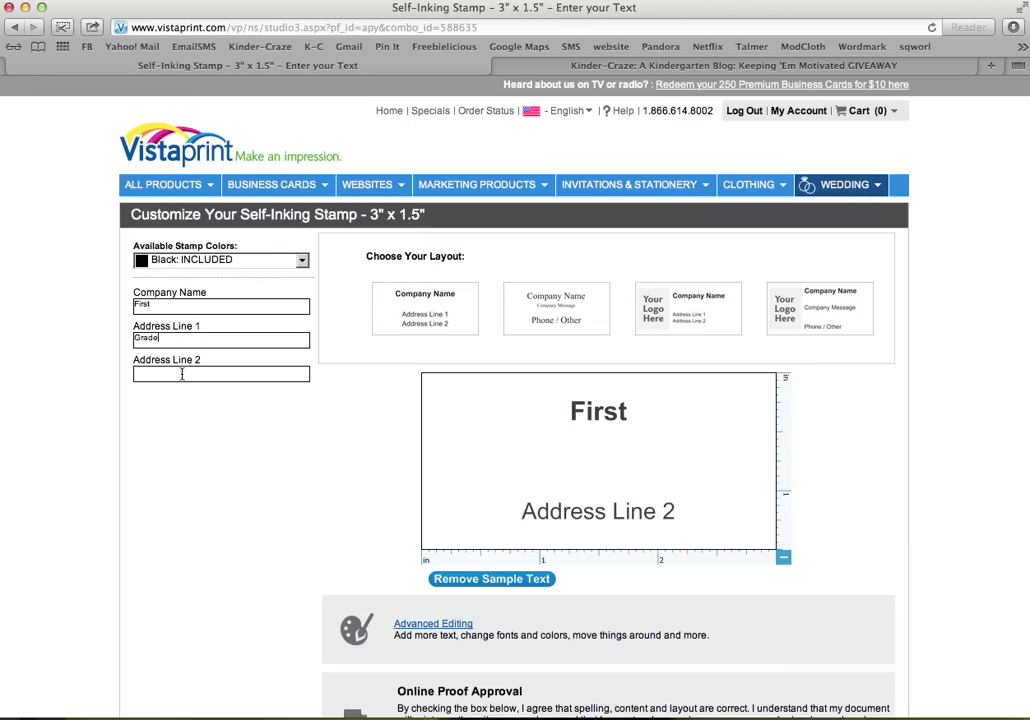
left_click(182, 374)
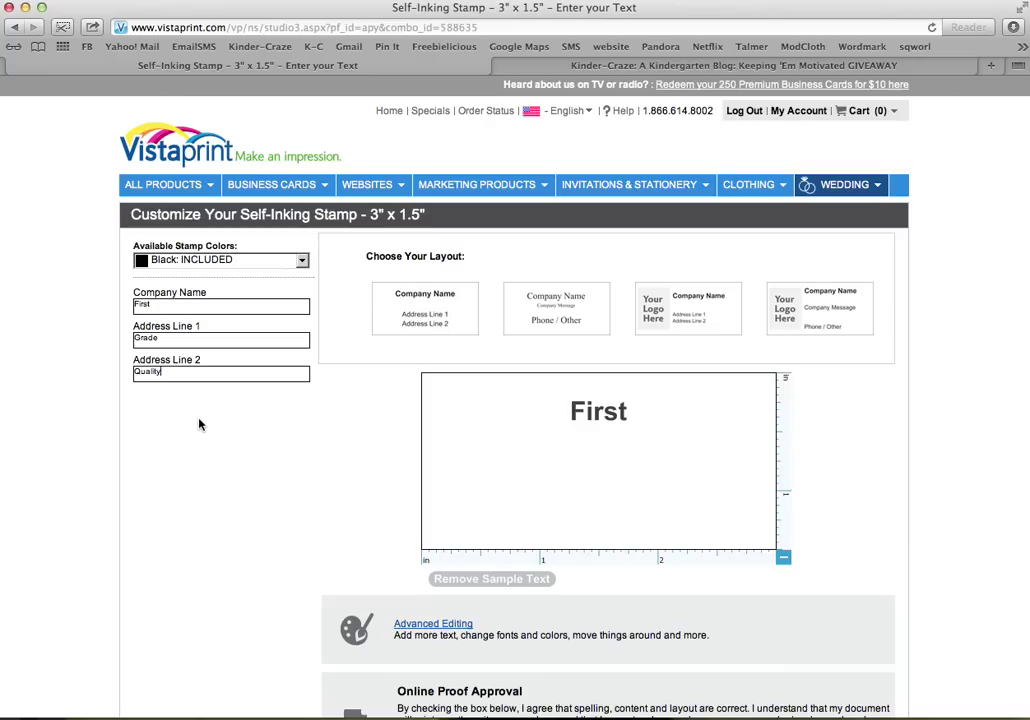
Step: Set the stamp color to Violet and enable Advanced Editing for the design
left_click(302, 263)
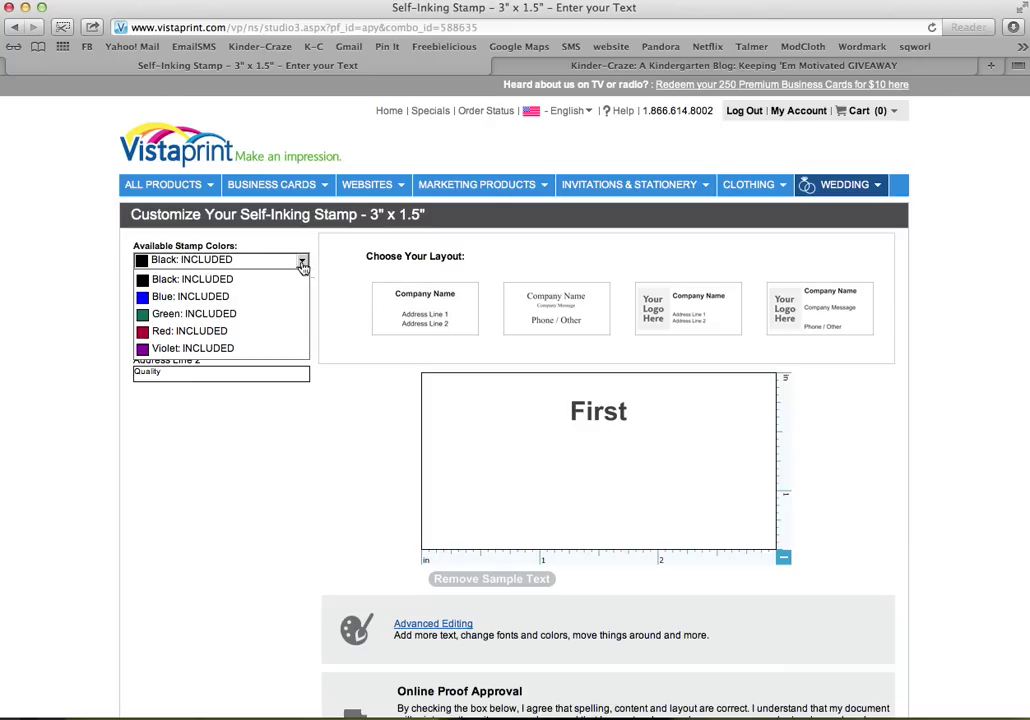
left_click(221, 350)
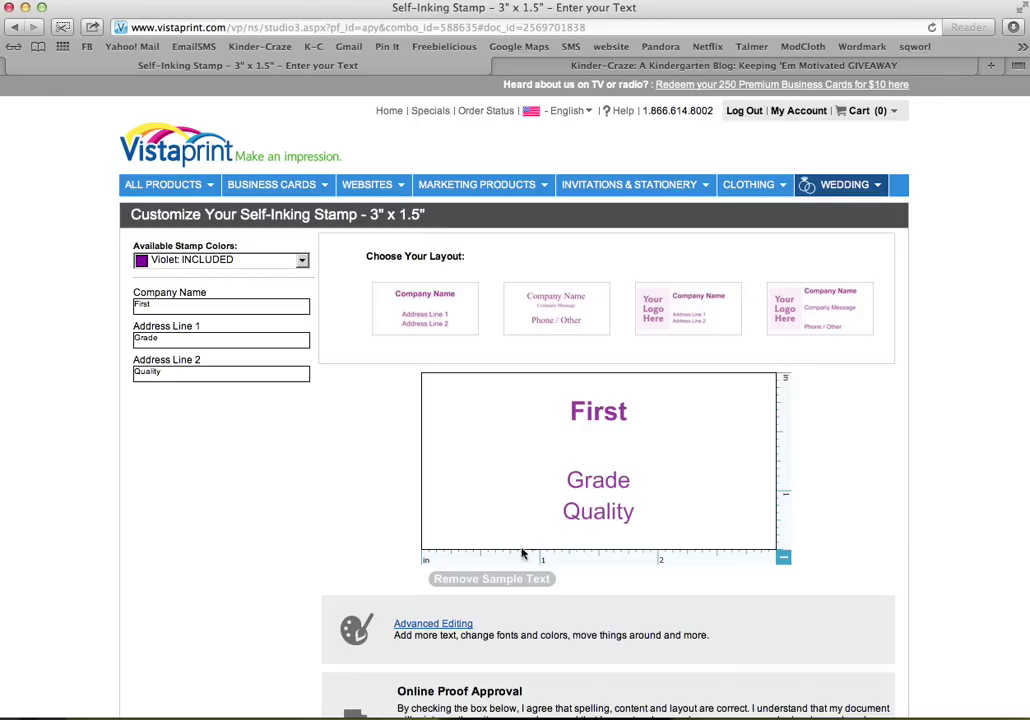
left_click(448, 625)
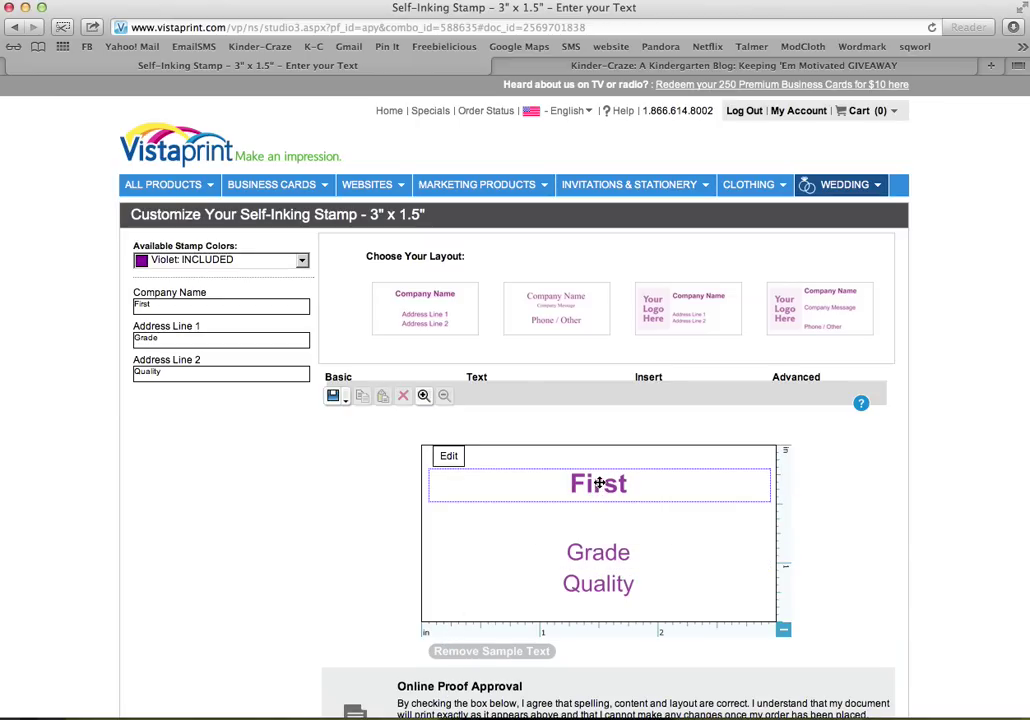
Step: Select the "First" text box and move it up against the stamp's top margin
mouse_move(598, 586)
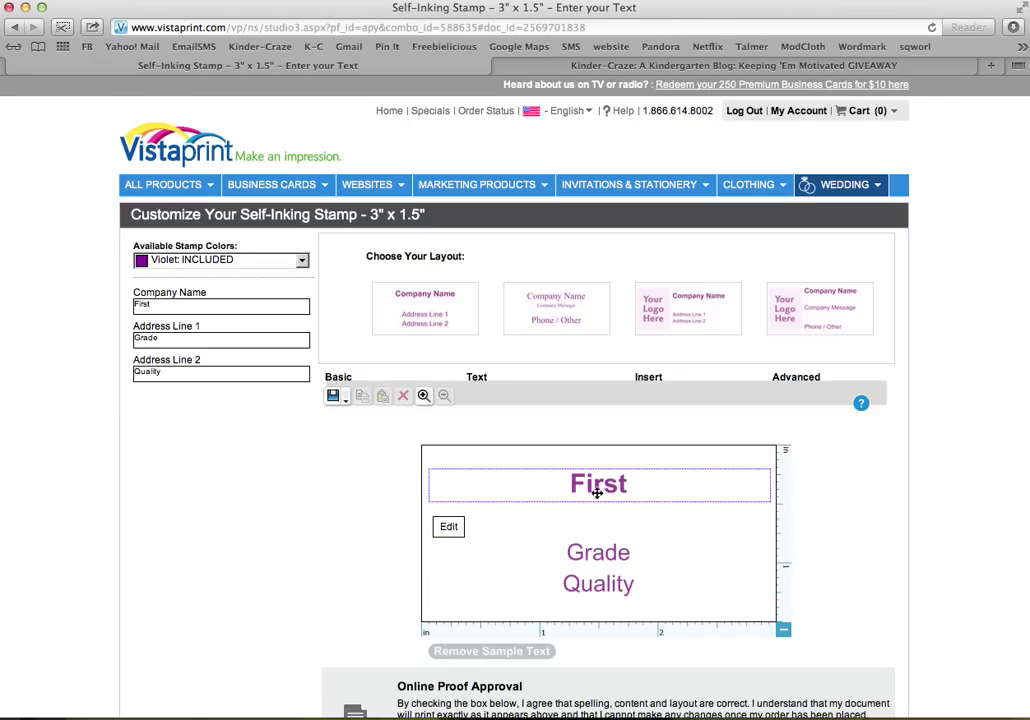
left_click(594, 486)
left_click(520, 482)
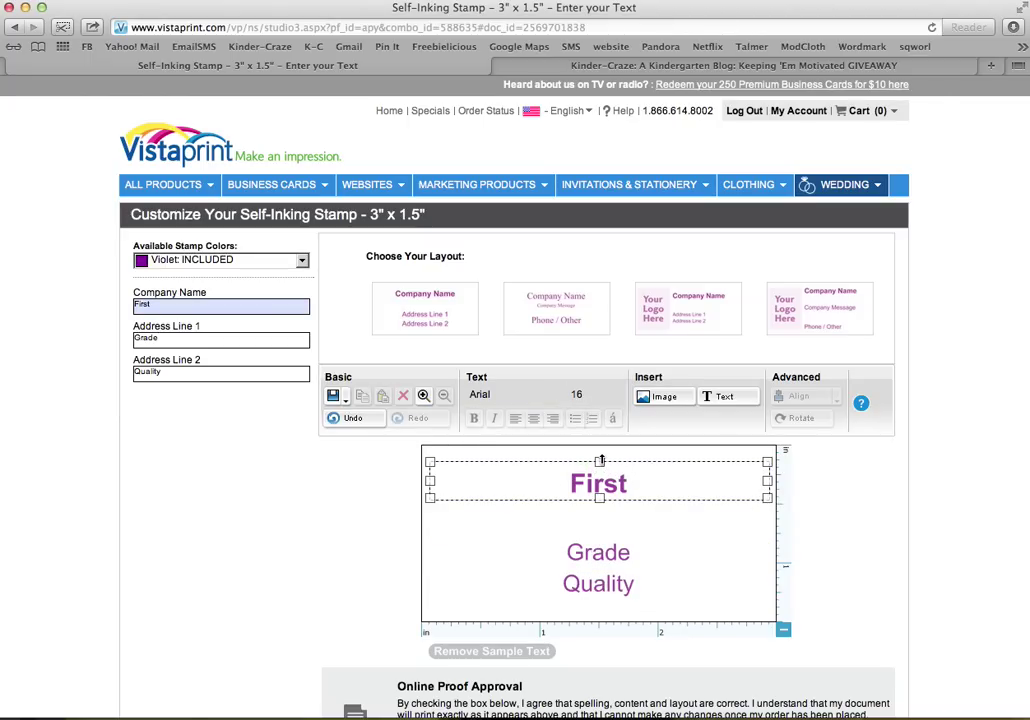
left_click_drag(602, 469, 601, 451)
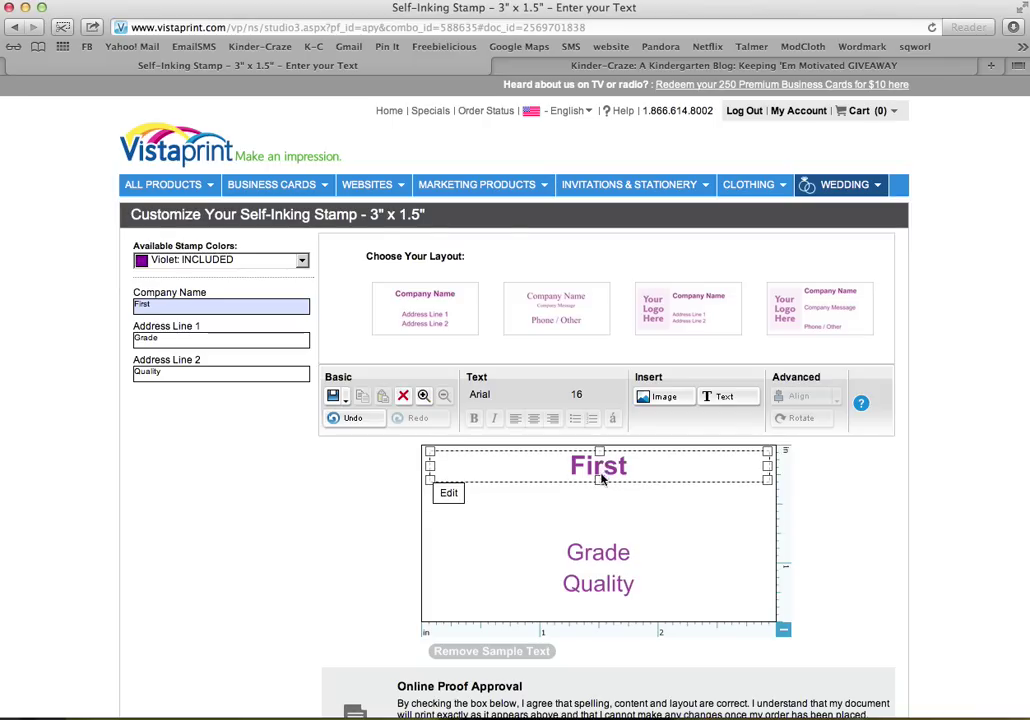
left_click_drag(600, 497, 642, 492)
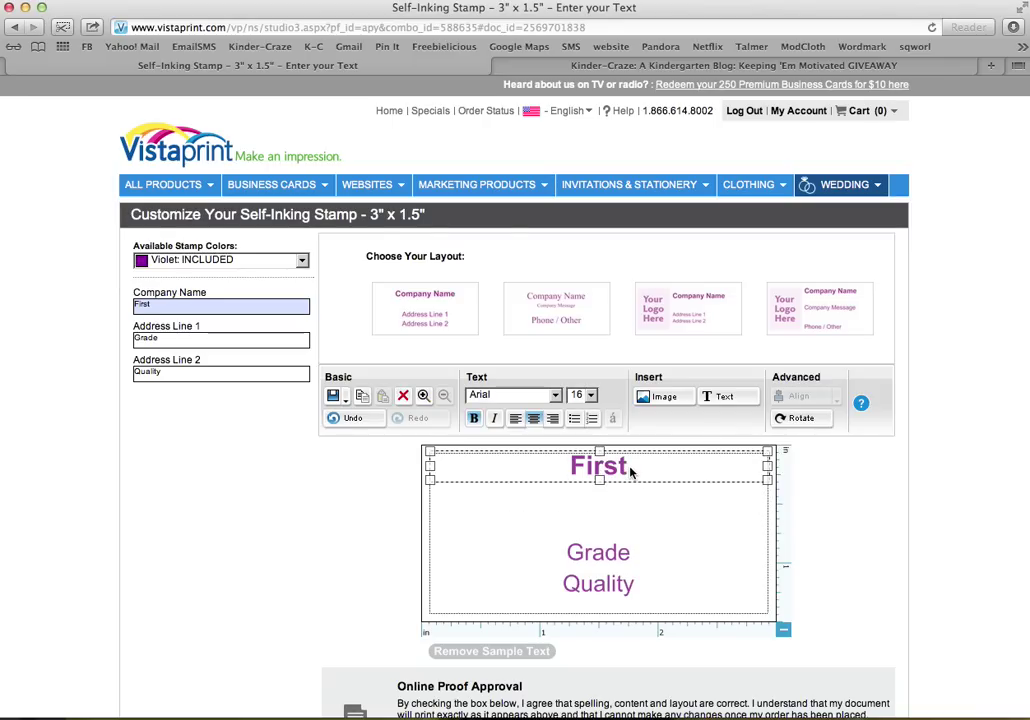
double_click(590, 467)
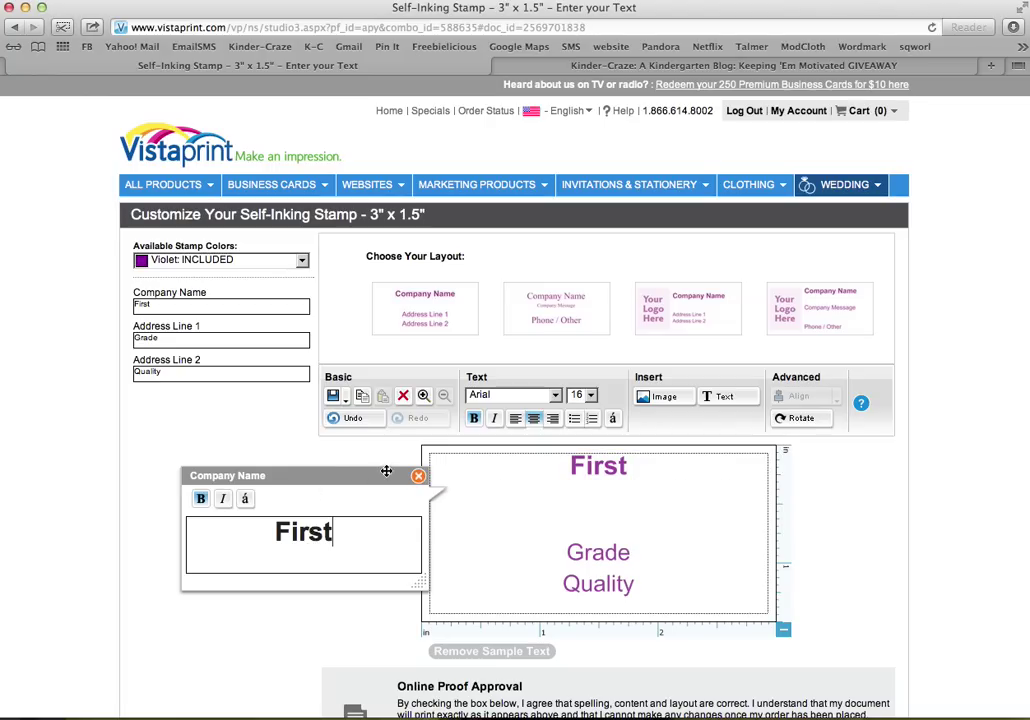
left_click(417, 477)
left_click(417, 477)
Step: Change the font of the "First" text to Golden State from the Fun fonts
left_click(622, 476)
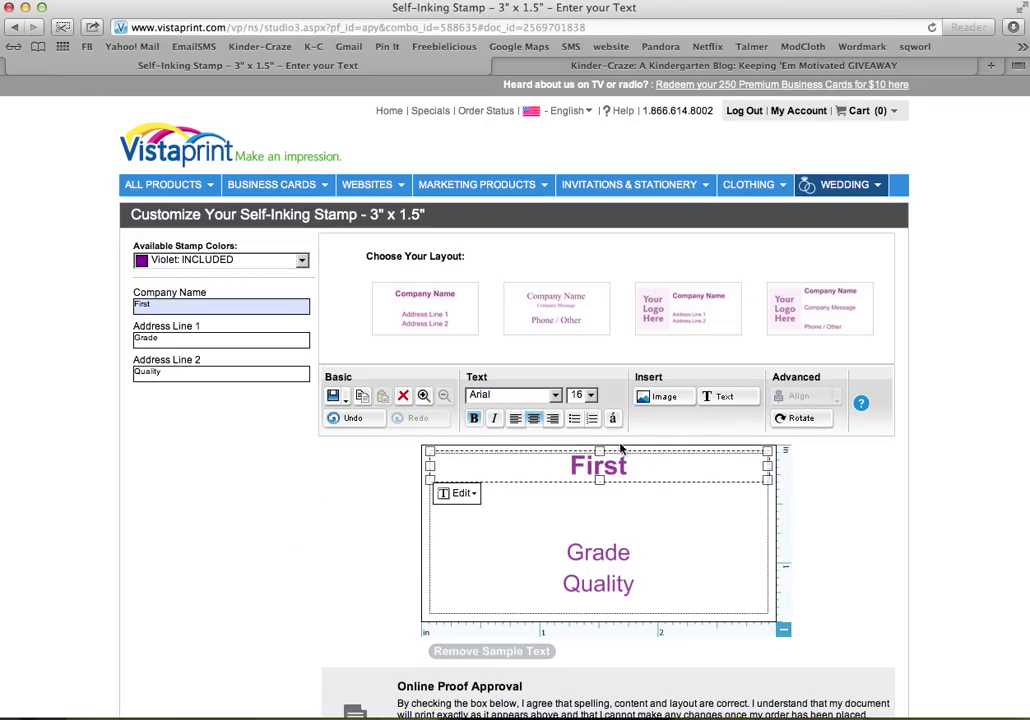
left_click(556, 396)
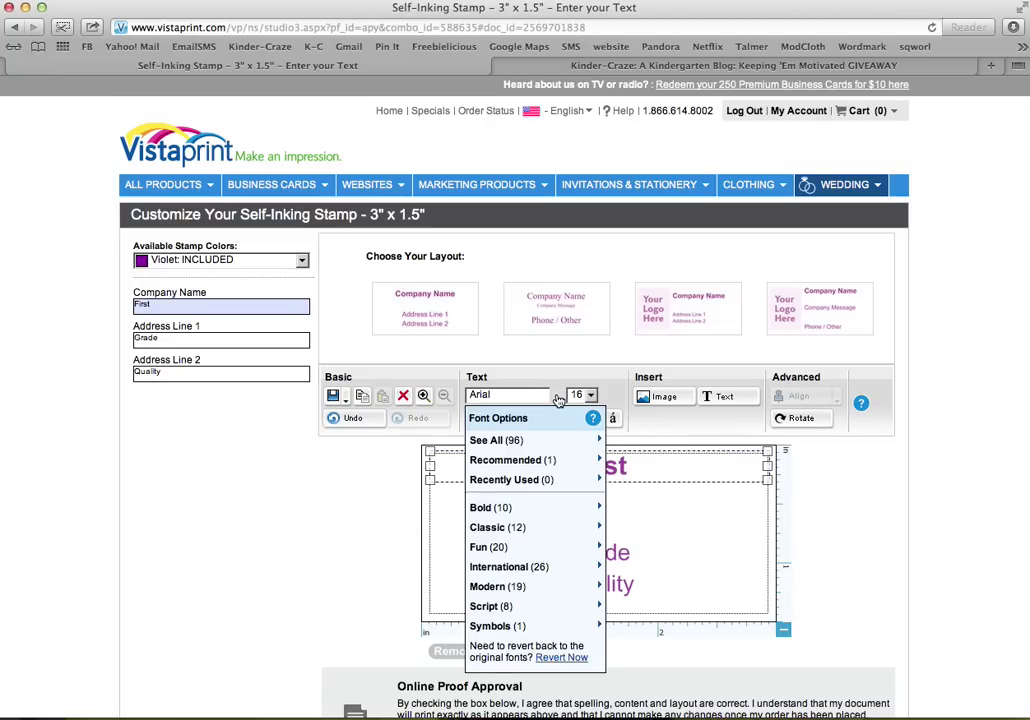
mouse_move(524, 547)
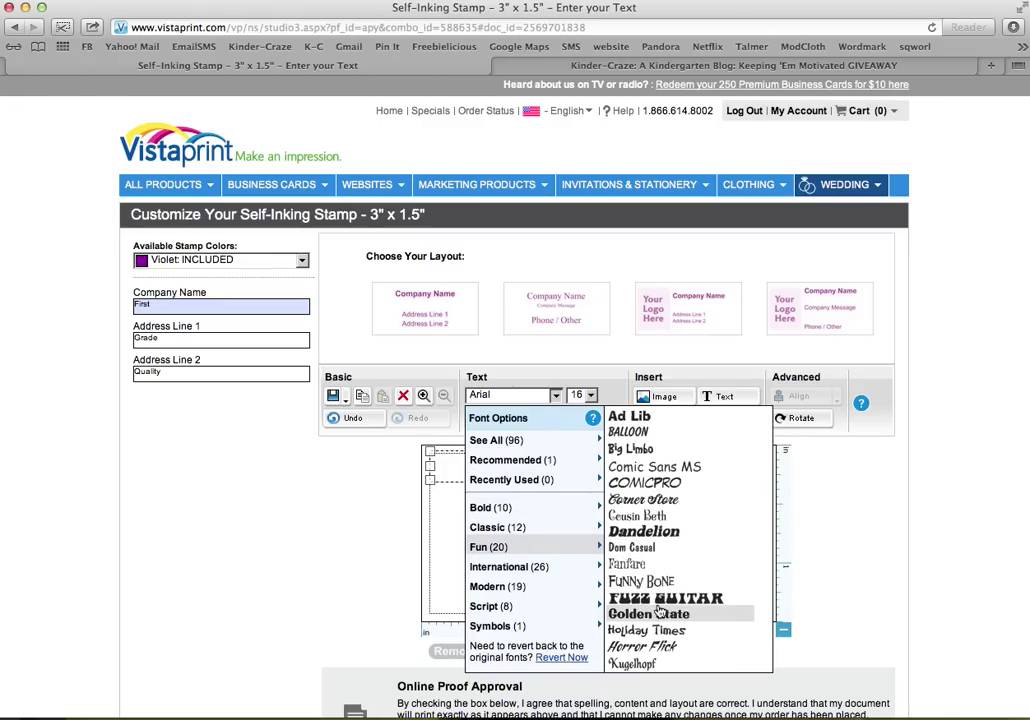
left_click(666, 616)
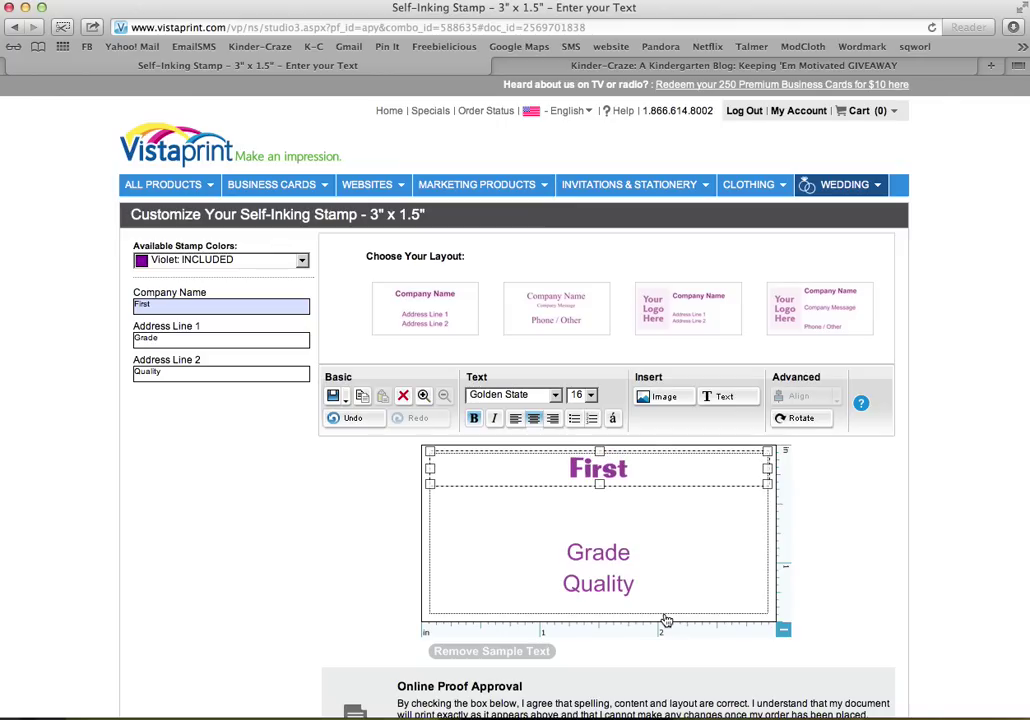
Step: Enlarge the "First" text to font size 82
left_click(591, 395)
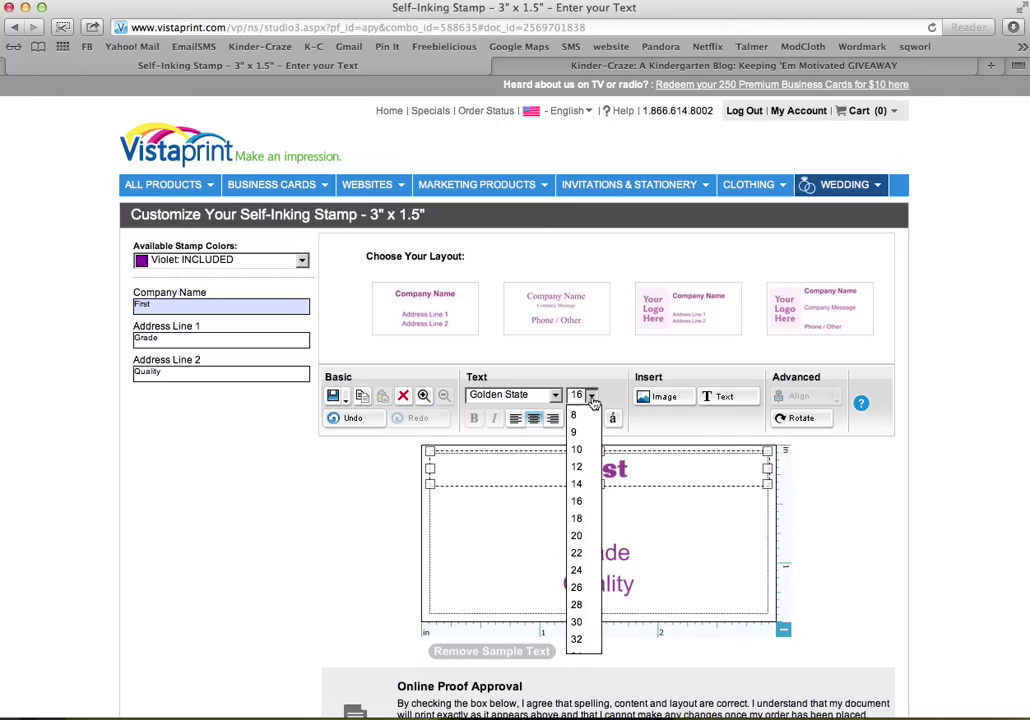
scroll(586, 530, "down", 2)
scroll(586, 545, "down", 9)
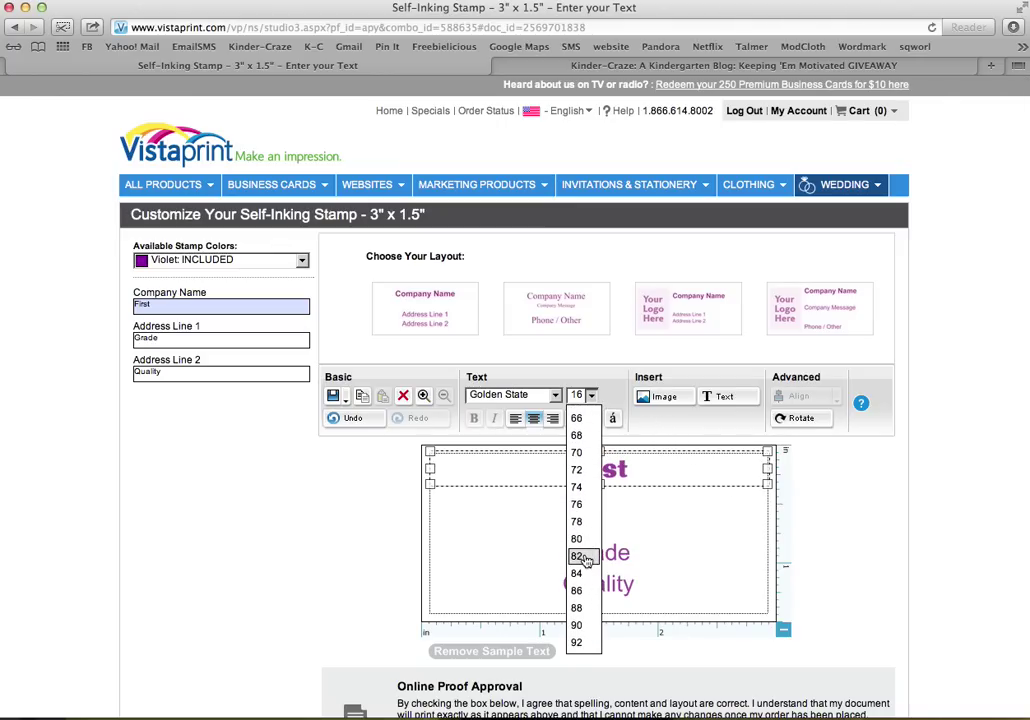
left_click(586, 556)
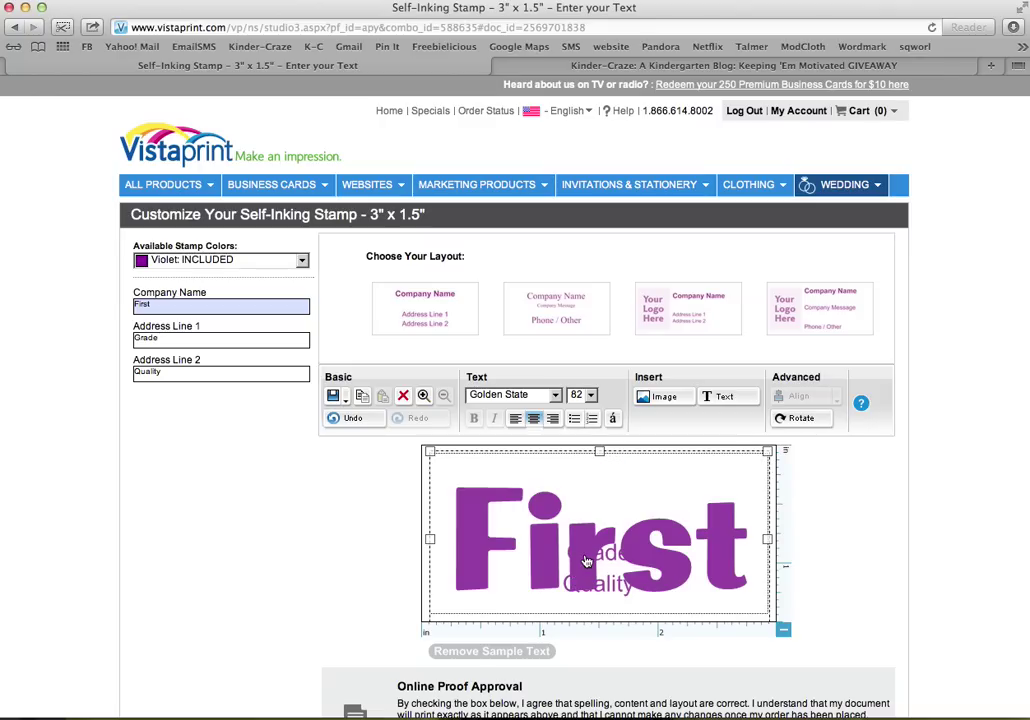
Step: Reduce the "First" text to size 76 and move it up toward the stamp's top edge
left_click(591, 395)
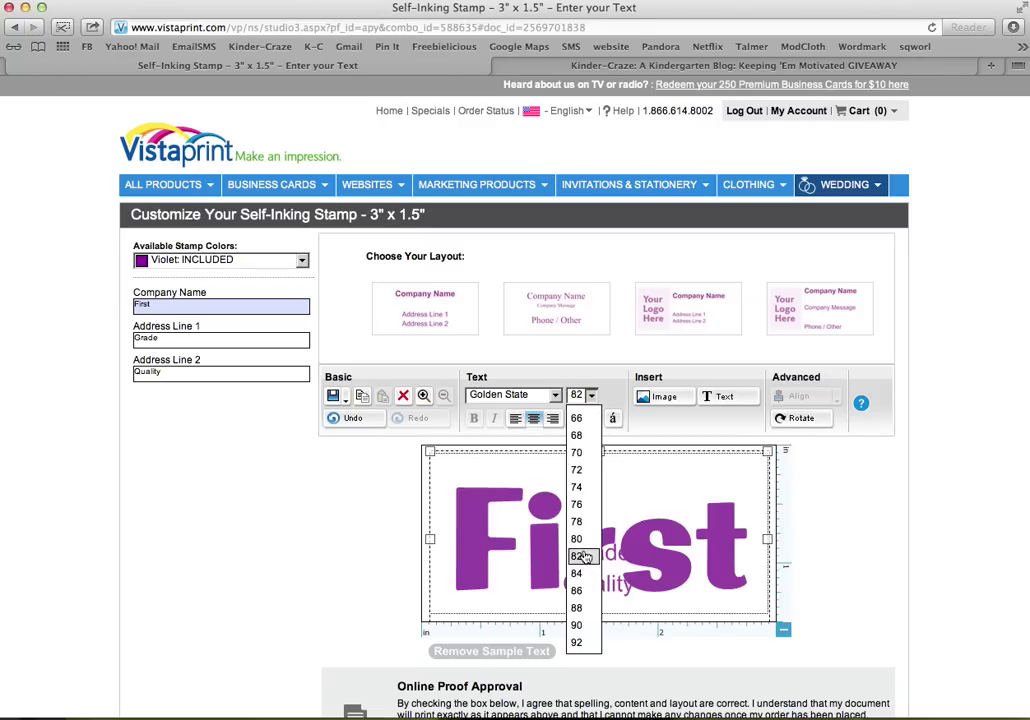
left_click(584, 506)
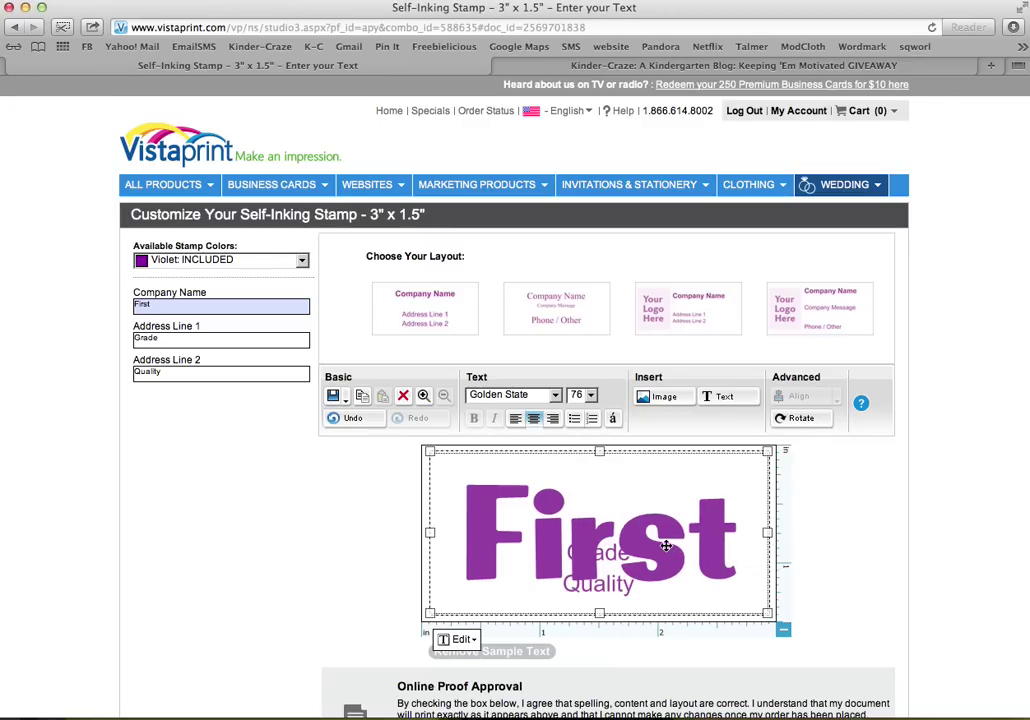
left_click_drag(667, 553, 666, 523)
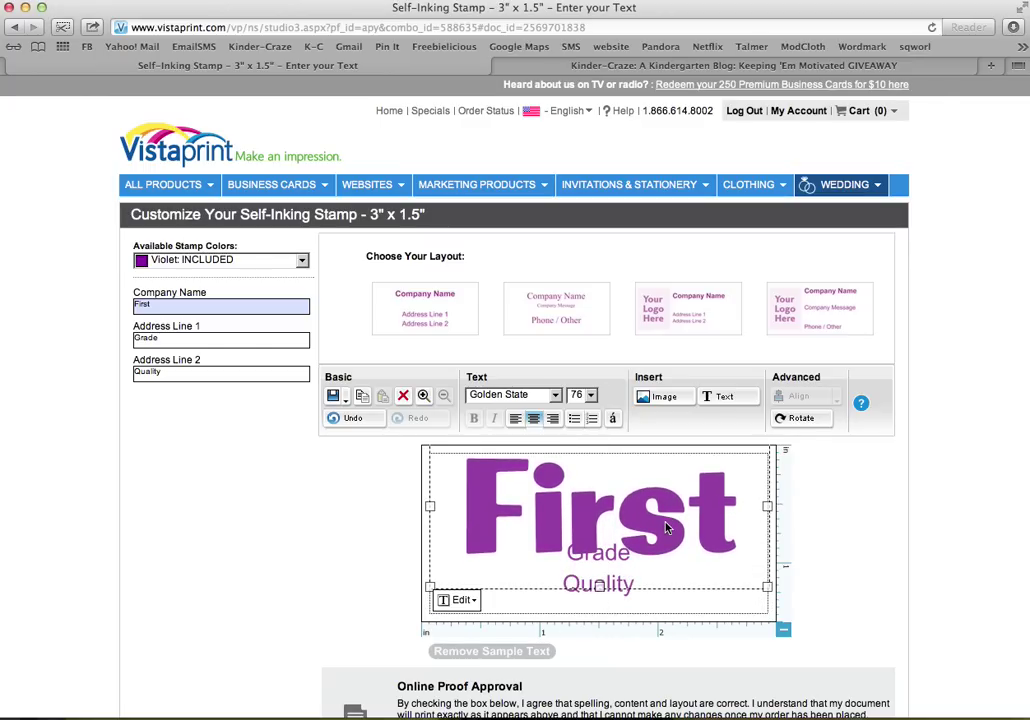
Step: Set the font size of the "First" text to 78 and deselect it
left_click(590, 395)
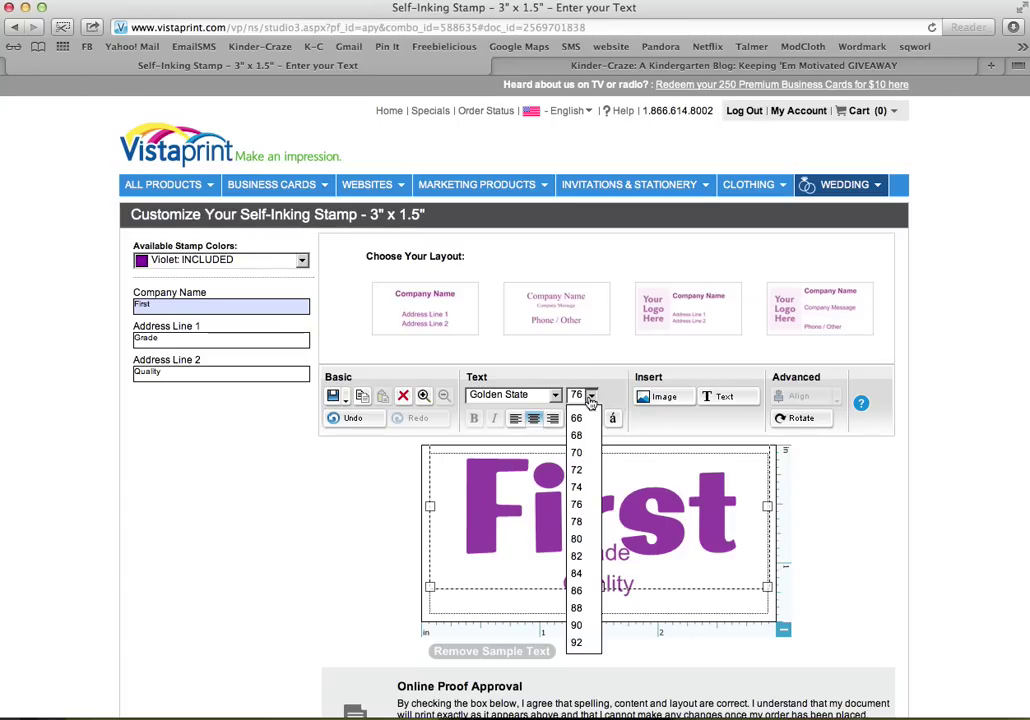
left_click(581, 522)
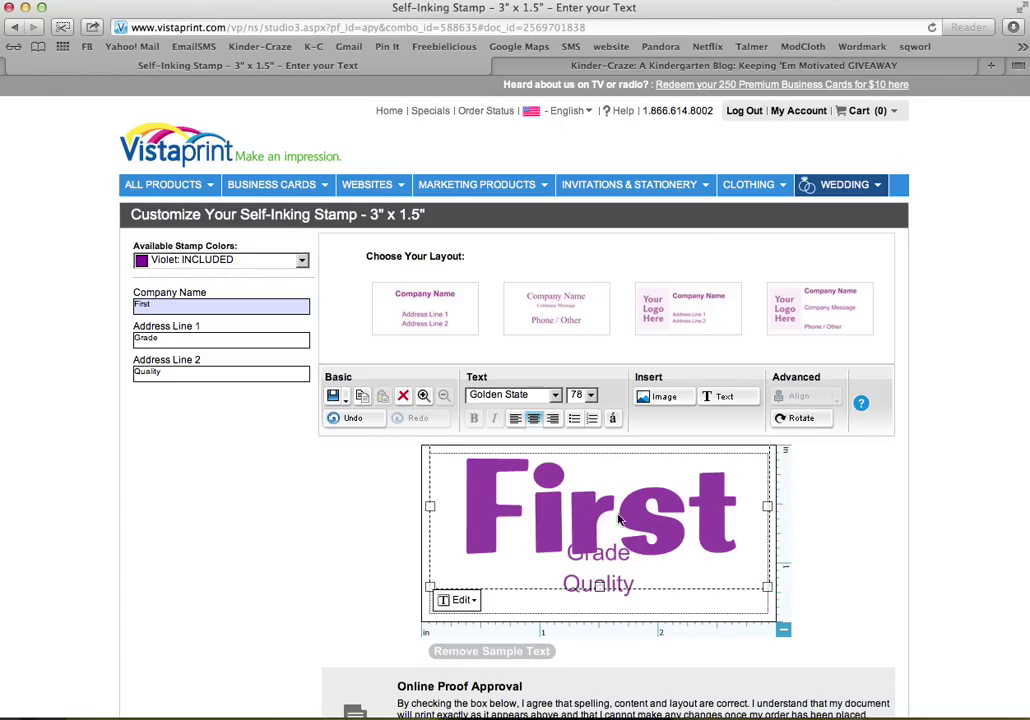
left_click(830, 520)
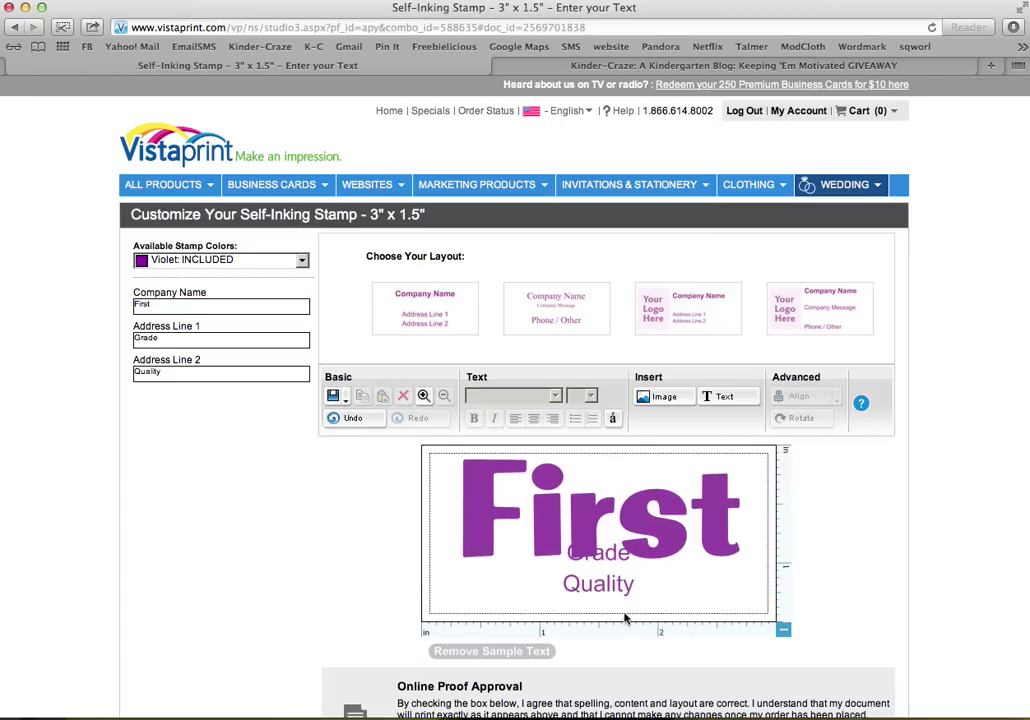
Step: Narrow the "Grade" and "Quality" text boxes and place them along the stamp's bottom edge, "Grade" at the left and "Quality" at the right
left_click_drag(615, 590, 498, 585)
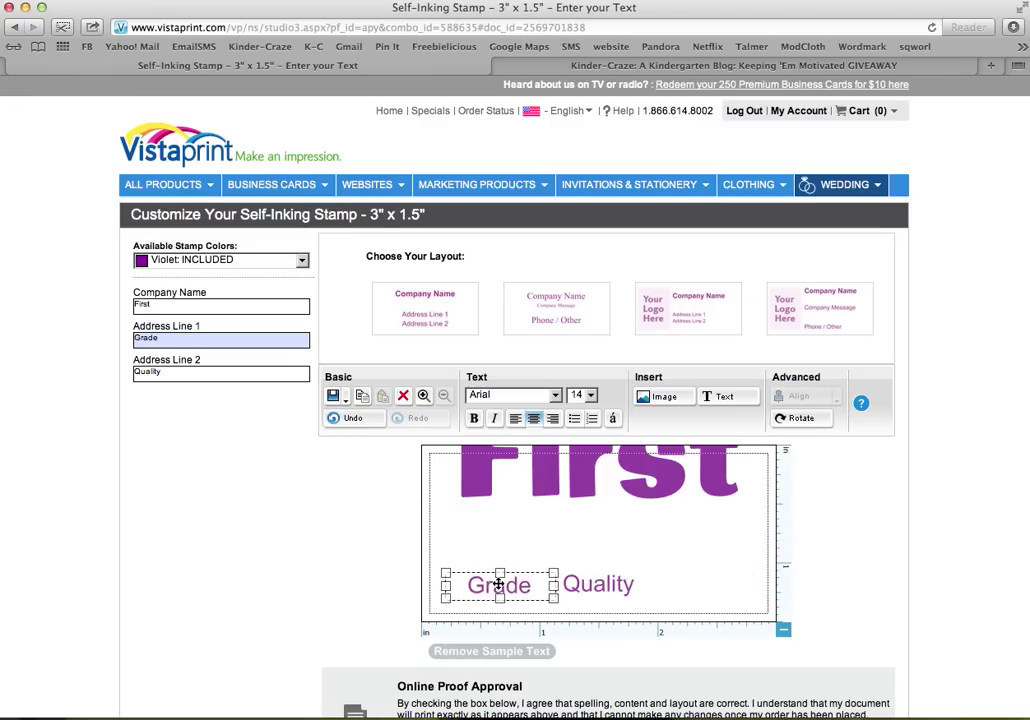
left_click(614, 585)
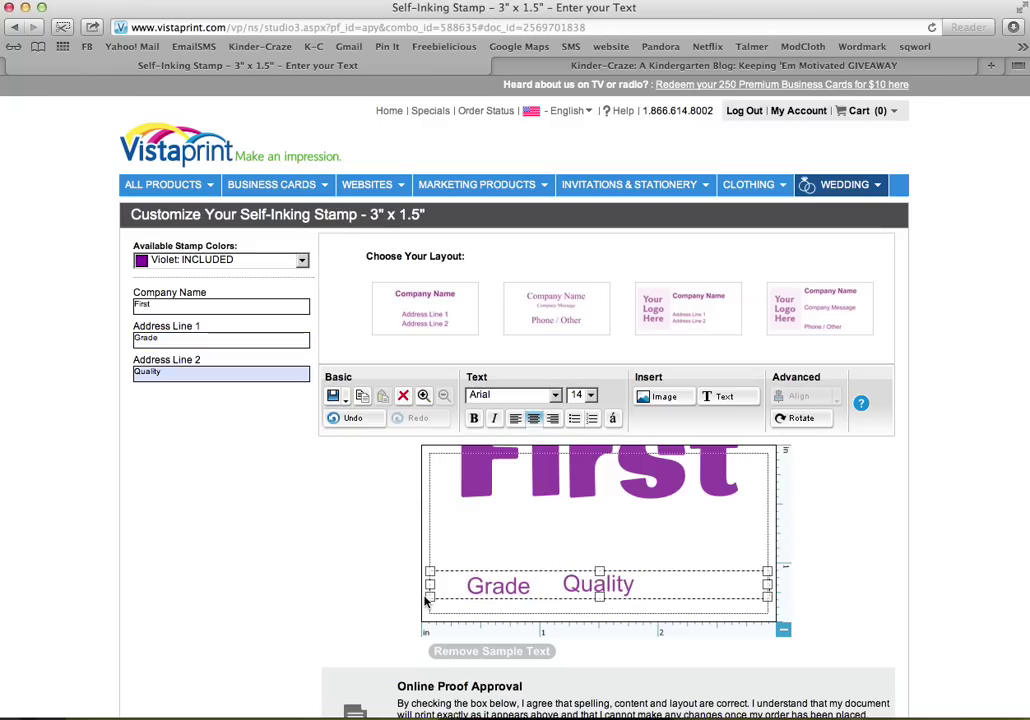
left_click_drag(427, 588, 614, 582)
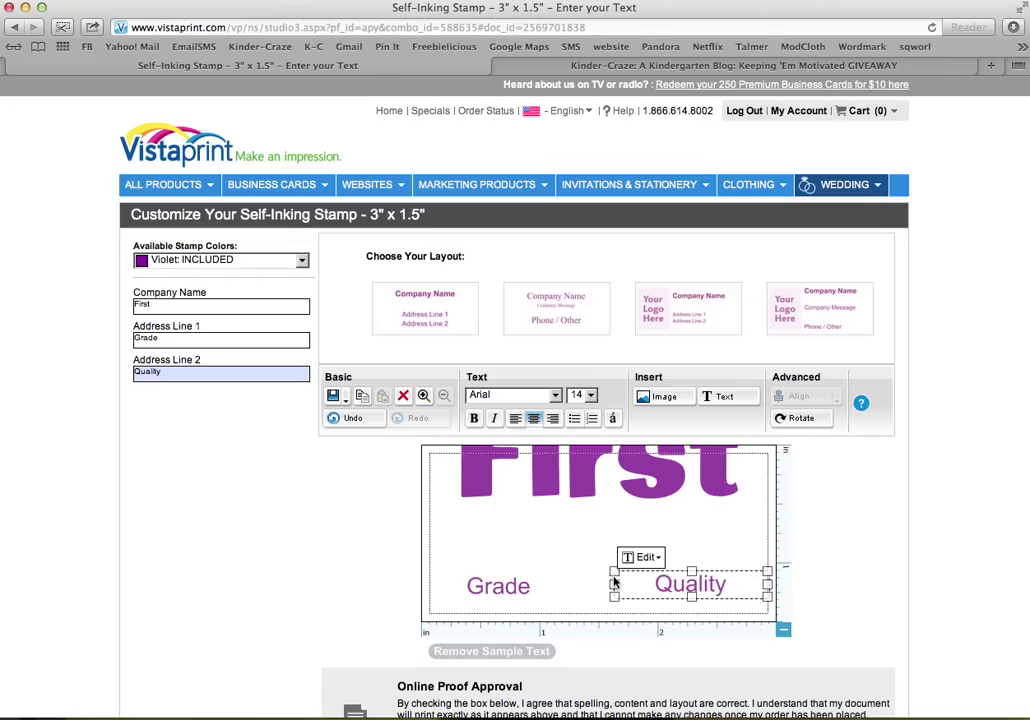
left_click_drag(706, 591, 706, 598)
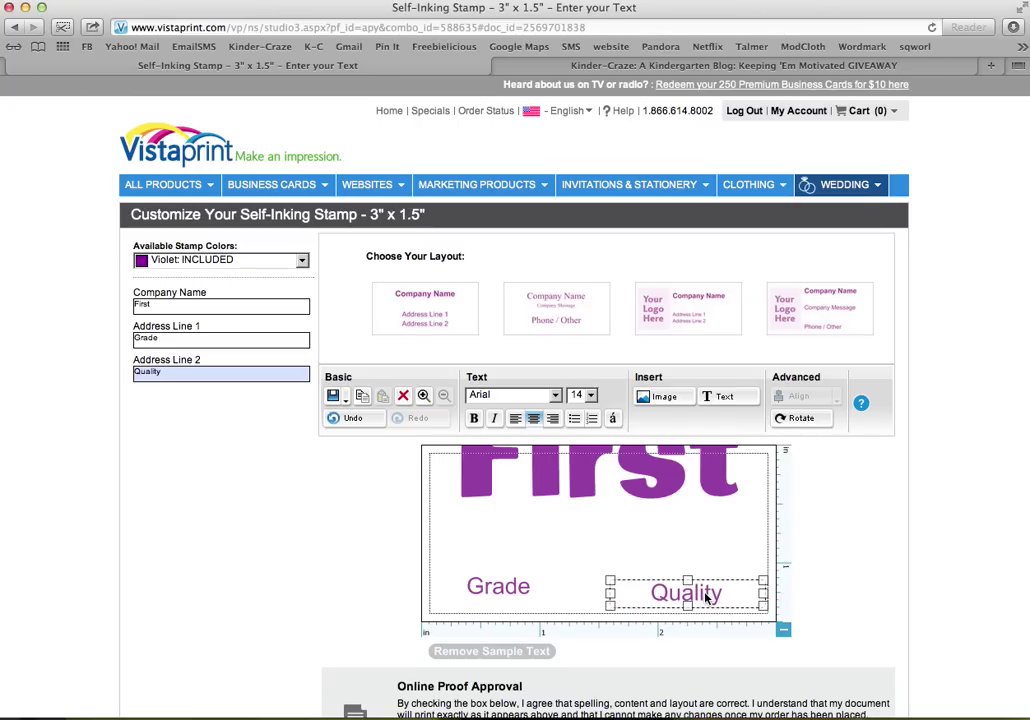
left_click(518, 597)
left_click_drag(518, 598, 518, 604)
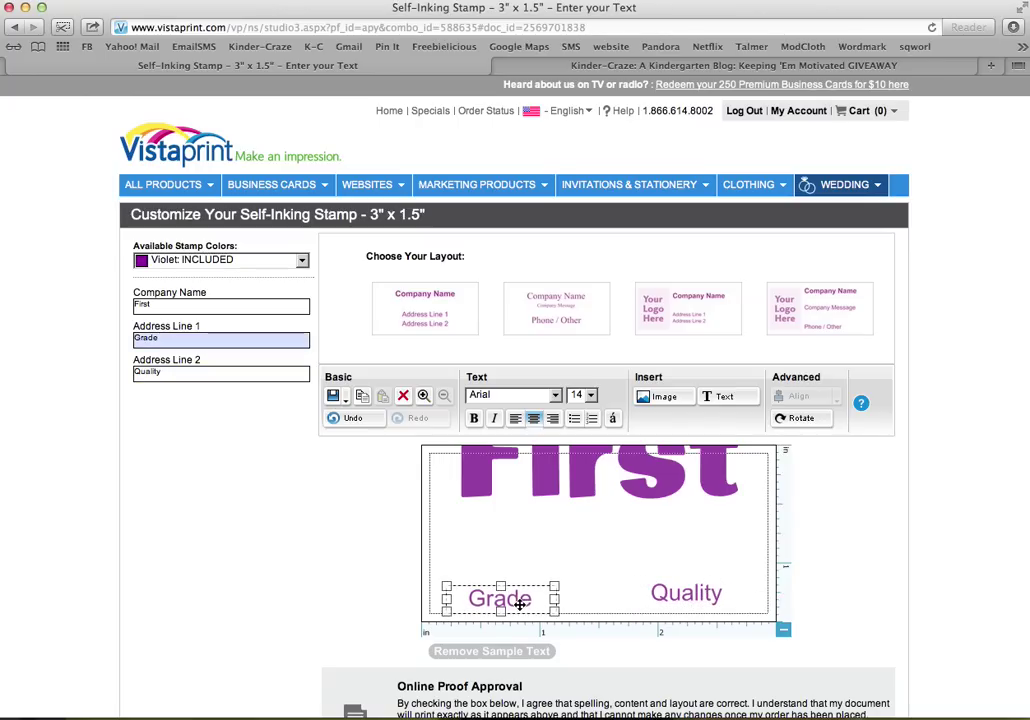
Step: Move the "First" text down to just above the bottom words, and widen the "Grade" text box toward "Quality"
left_click(587, 481)
left_click_drag(587, 481, 589, 541)
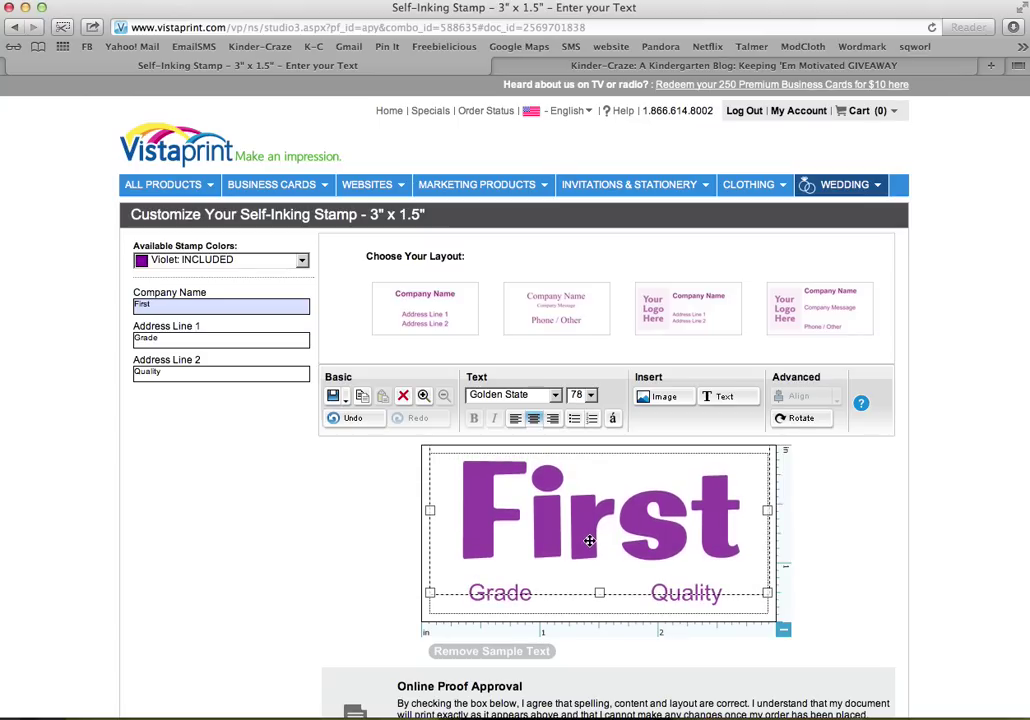
left_click(507, 603)
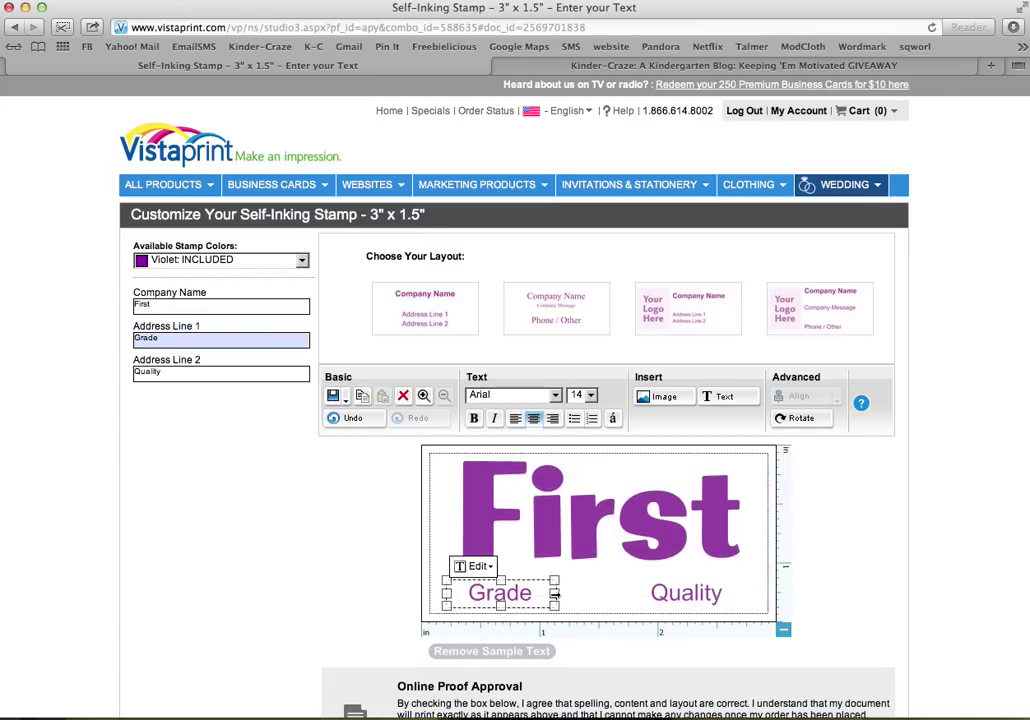
left_click_drag(554, 593, 589, 593)
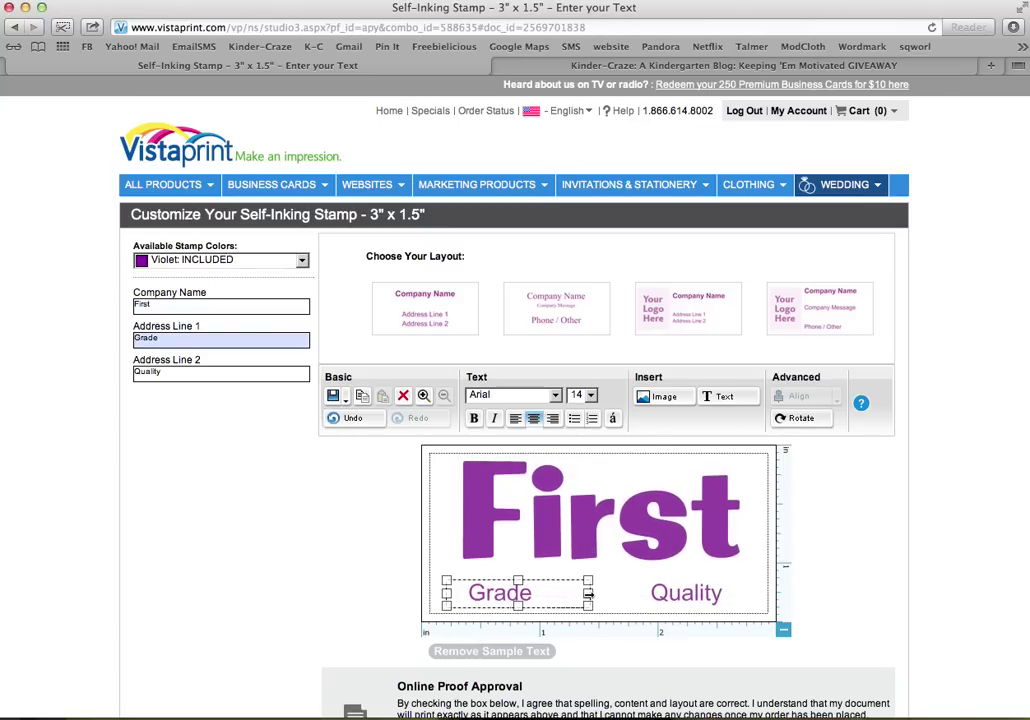
Step: Set the "Grade" text to the Golden State font at size 32
left_click(556, 395)
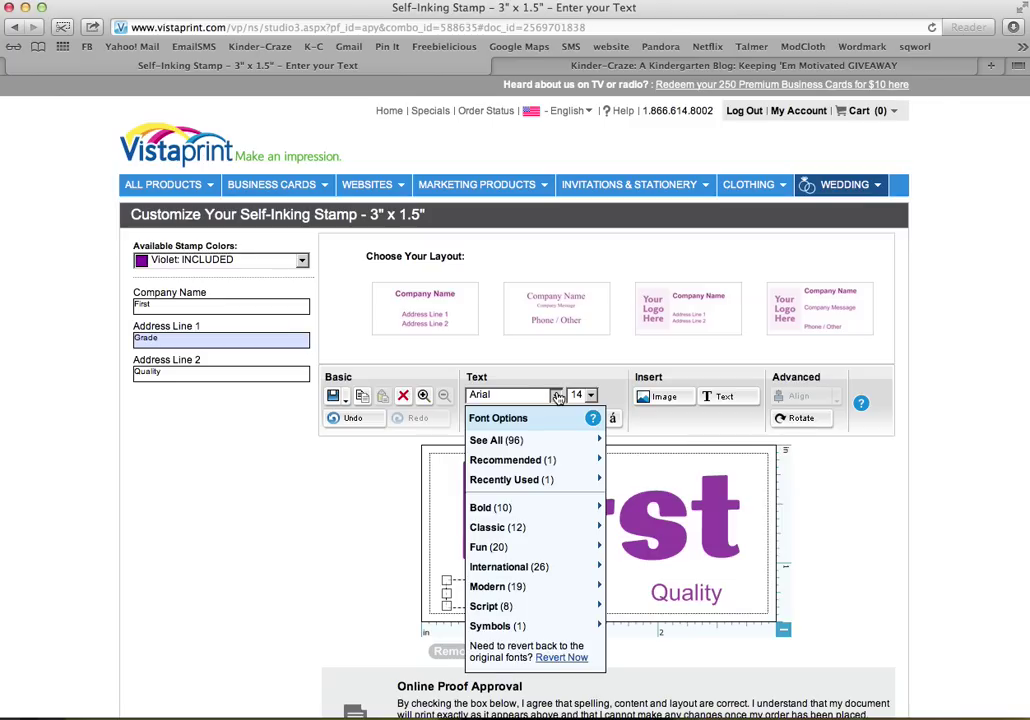
mouse_move(566, 484)
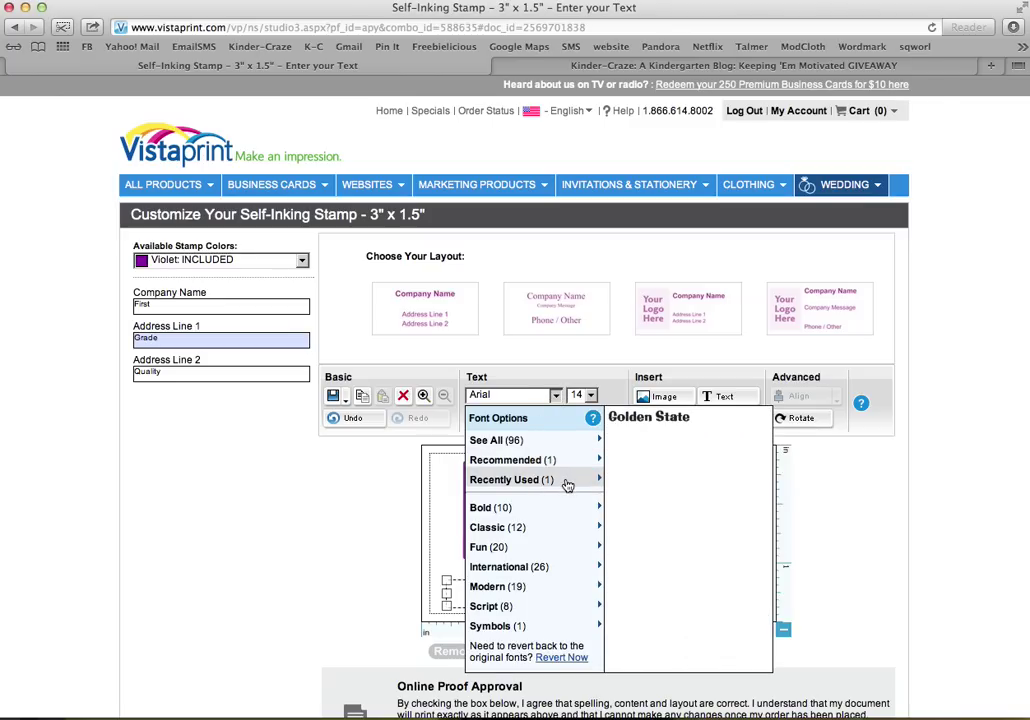
left_click(641, 418)
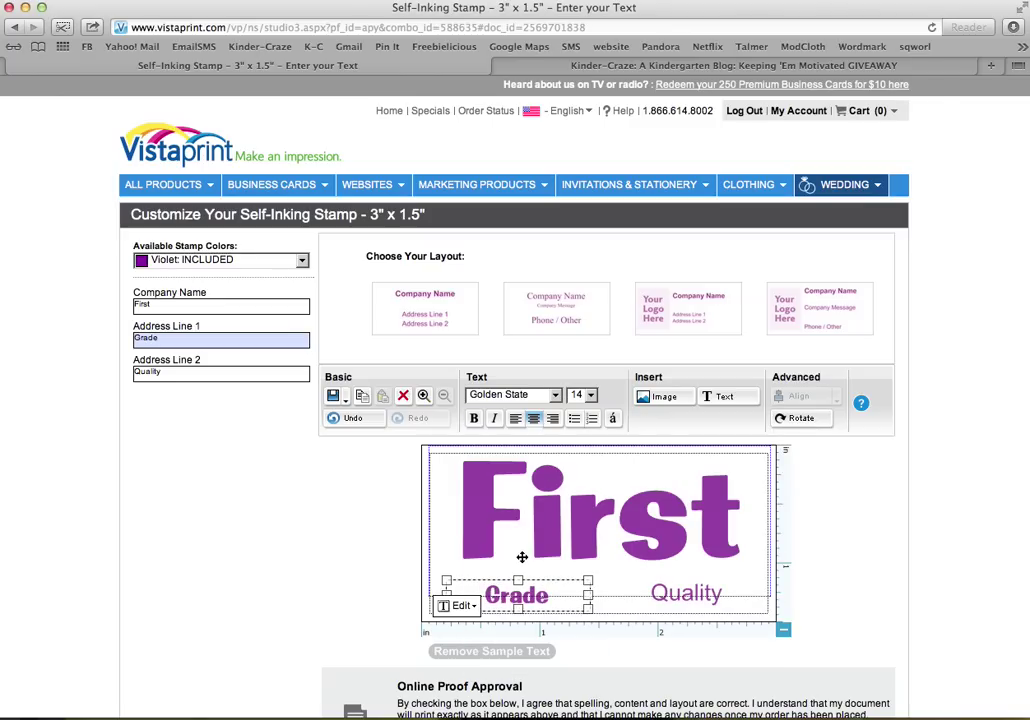
left_click(591, 396)
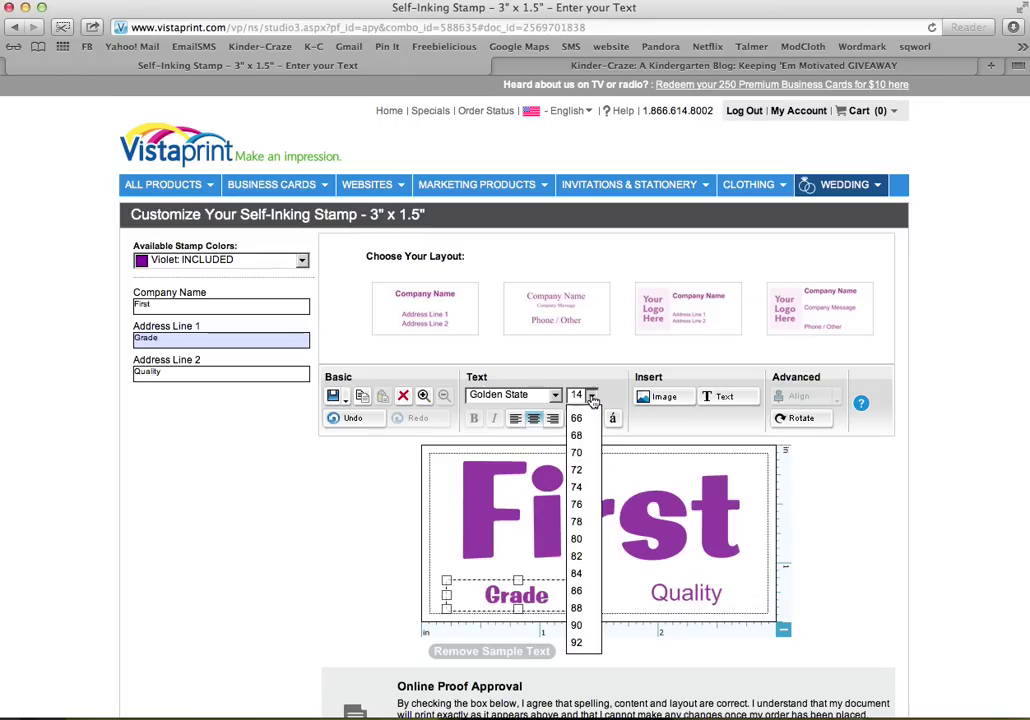
scroll(578, 475, "up", 8)
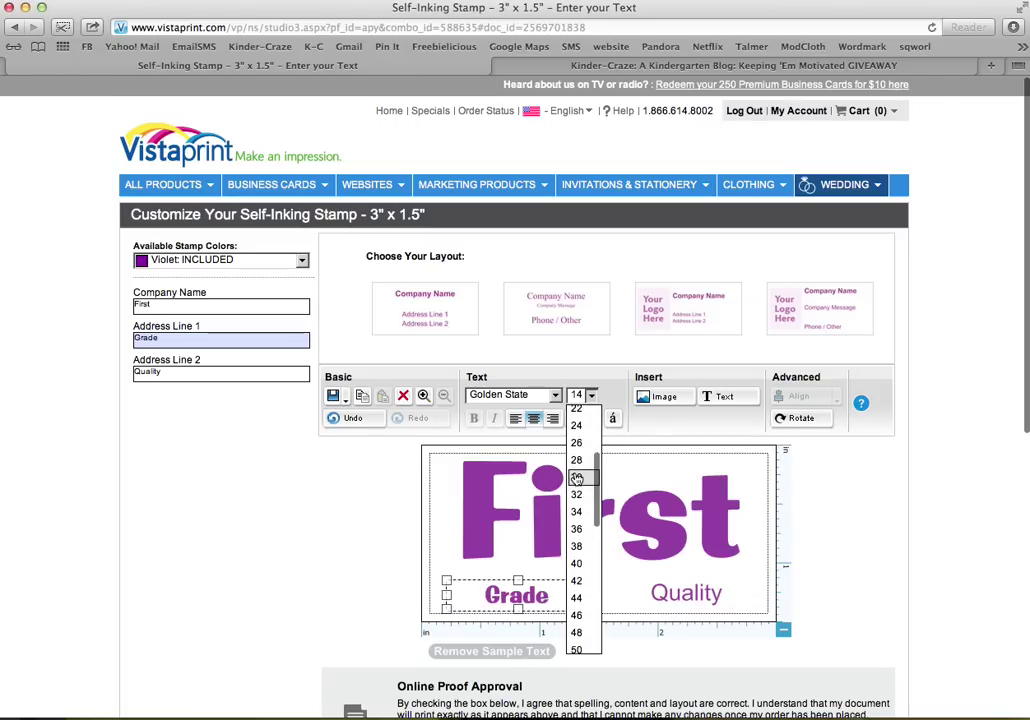
left_click(577, 494)
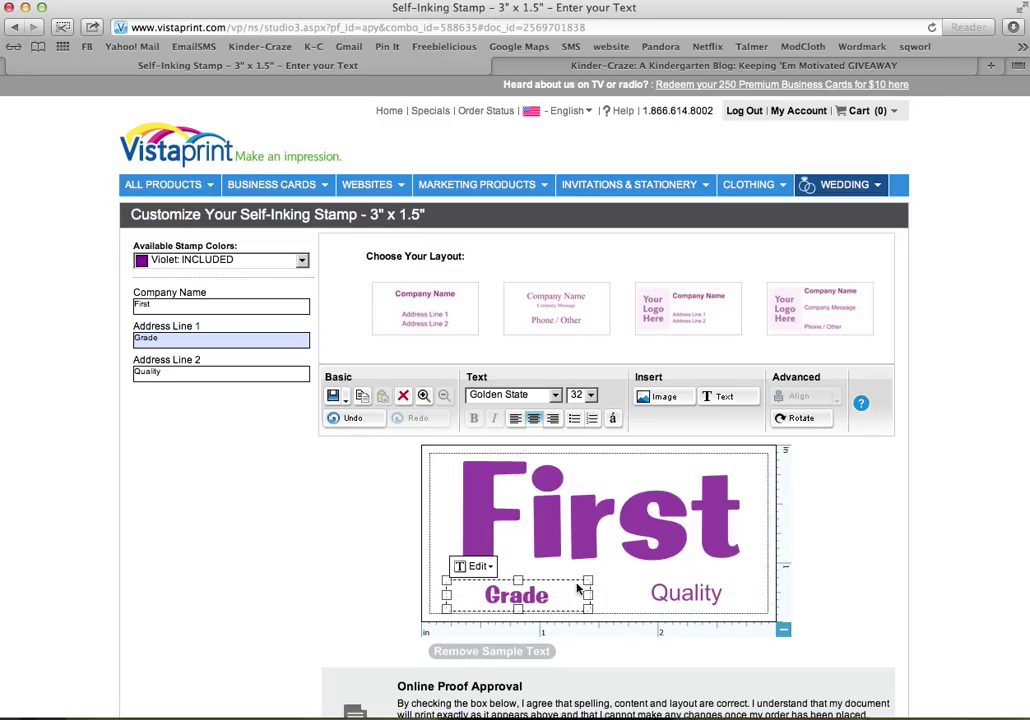
Step: Enlarge the "Grade" text box to fit the whole word and place it in the stamp's bottom-left corner under "First"
left_click_drag(519, 595, 508, 588)
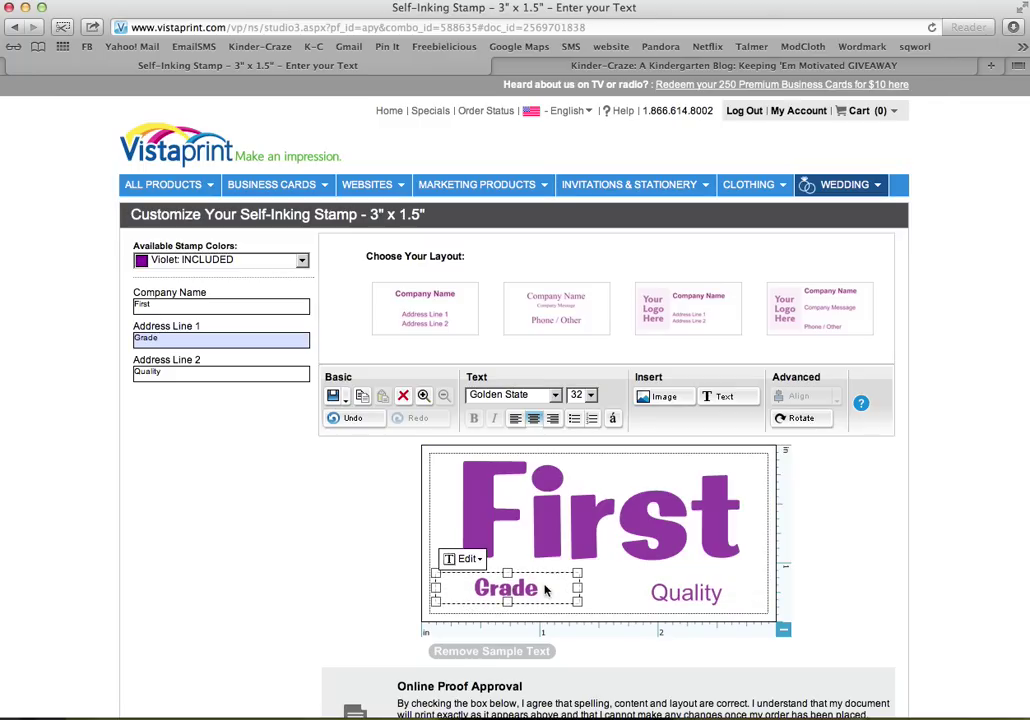
left_click(591, 397)
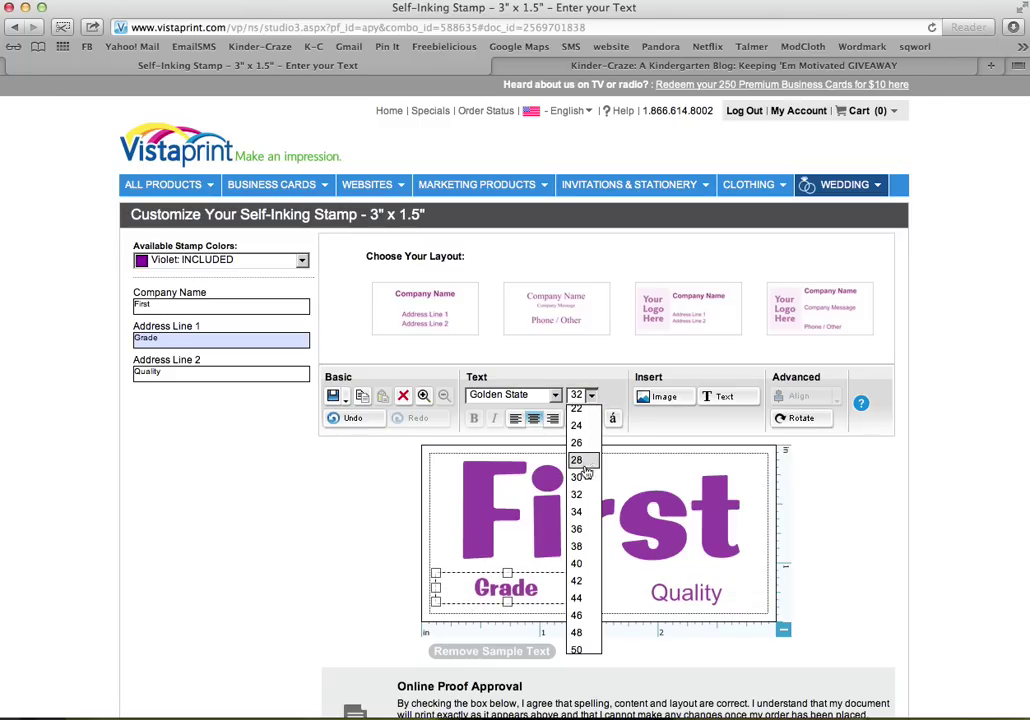
left_click(465, 600)
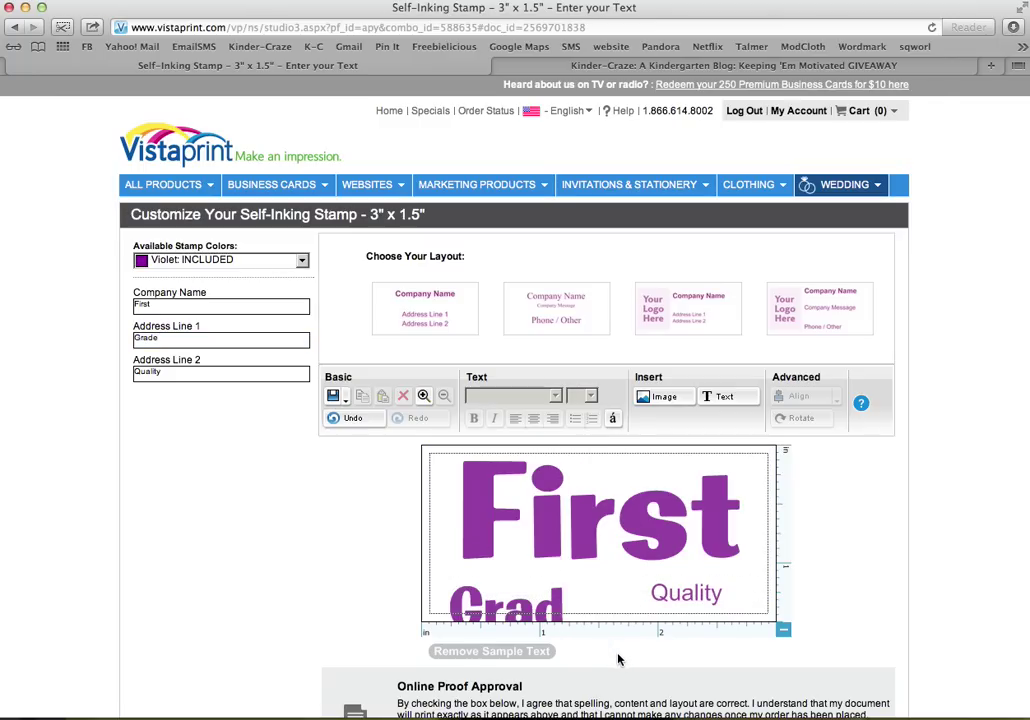
left_click_drag(524, 603, 635, 553)
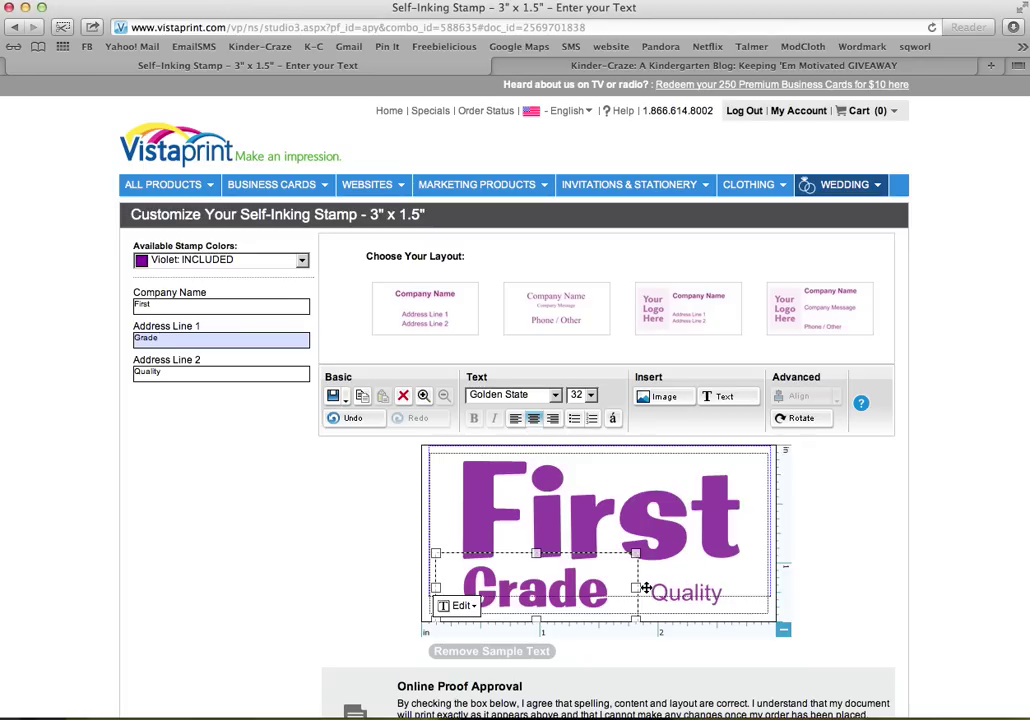
left_click_drag(606, 590, 583, 588)
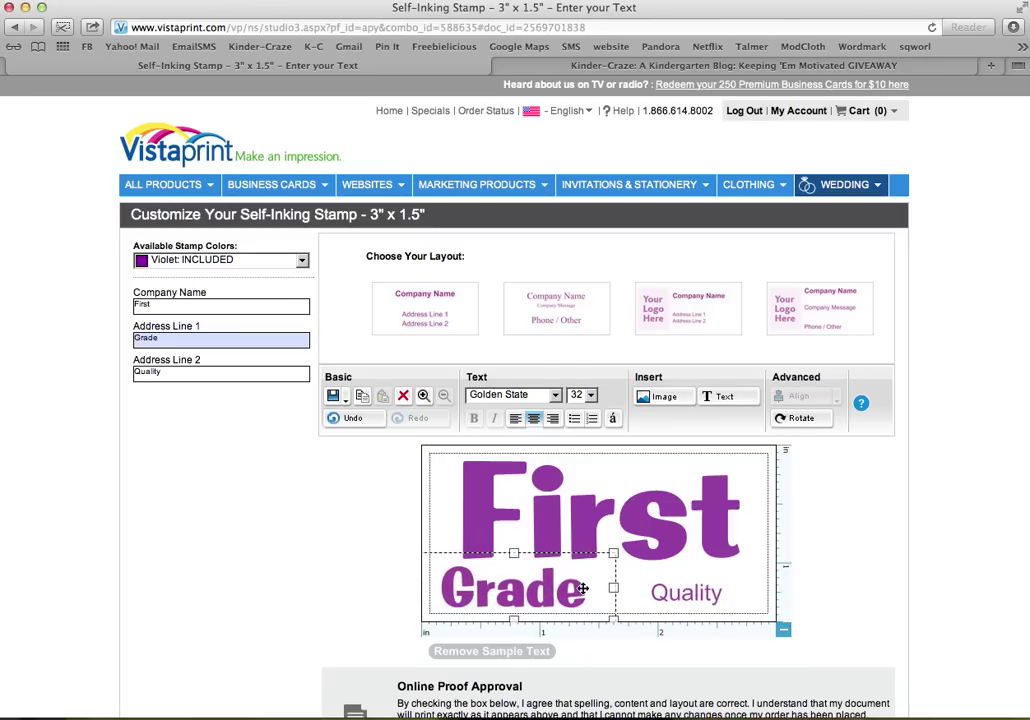
Step: Change the font of the "Quality" text to Fanfare
left_click(674, 594)
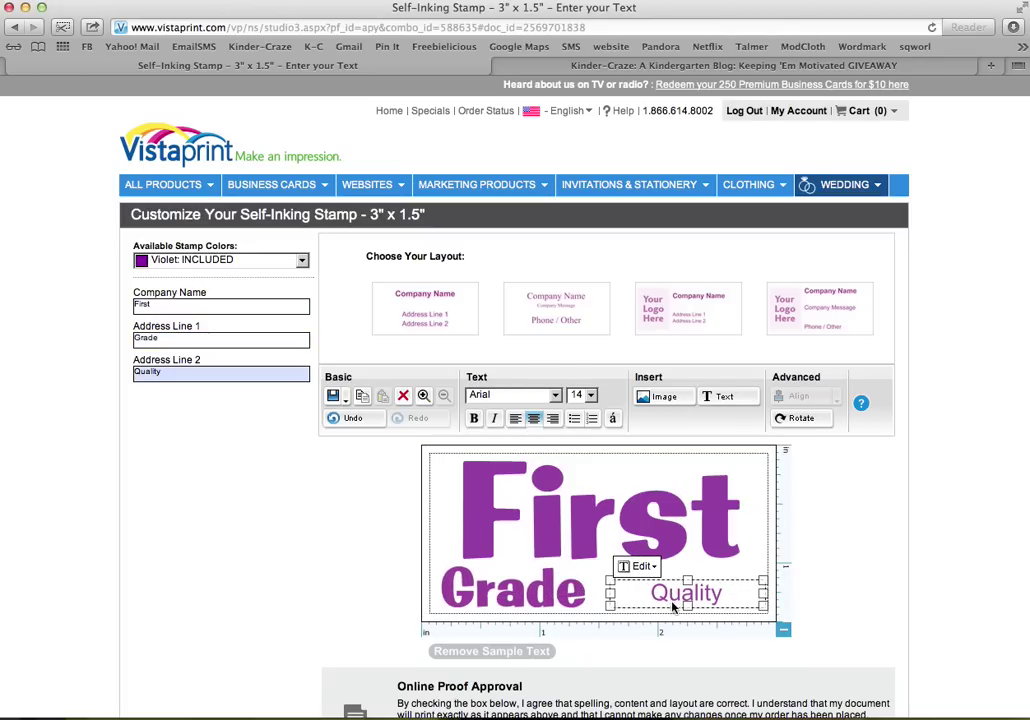
left_click(557, 396)
mouse_move(508, 548)
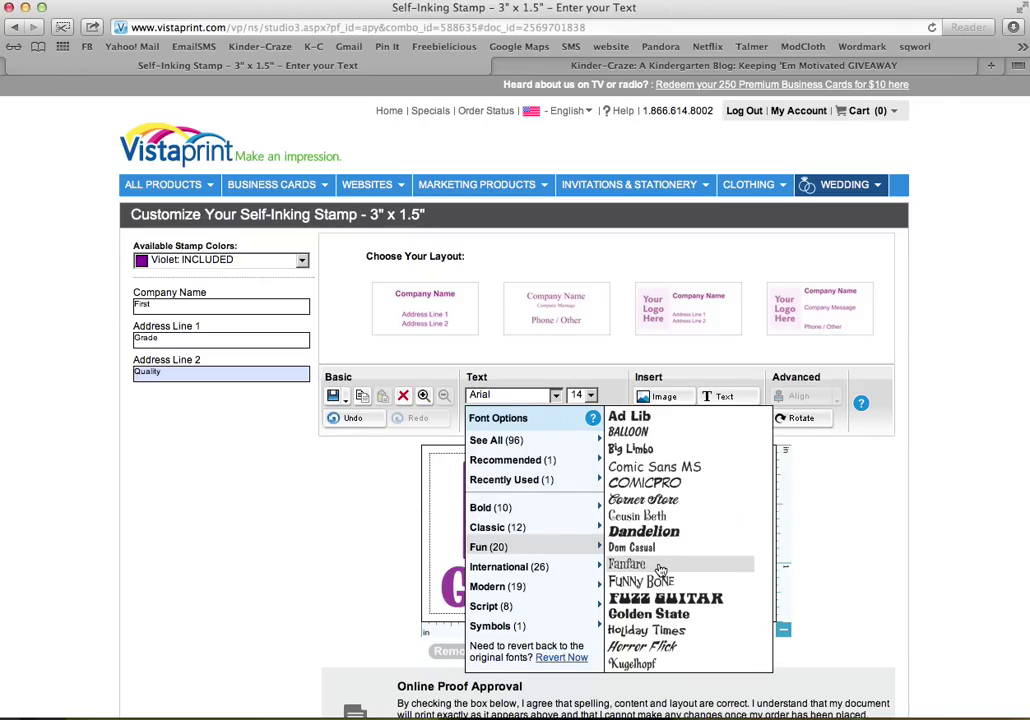
left_click(661, 566)
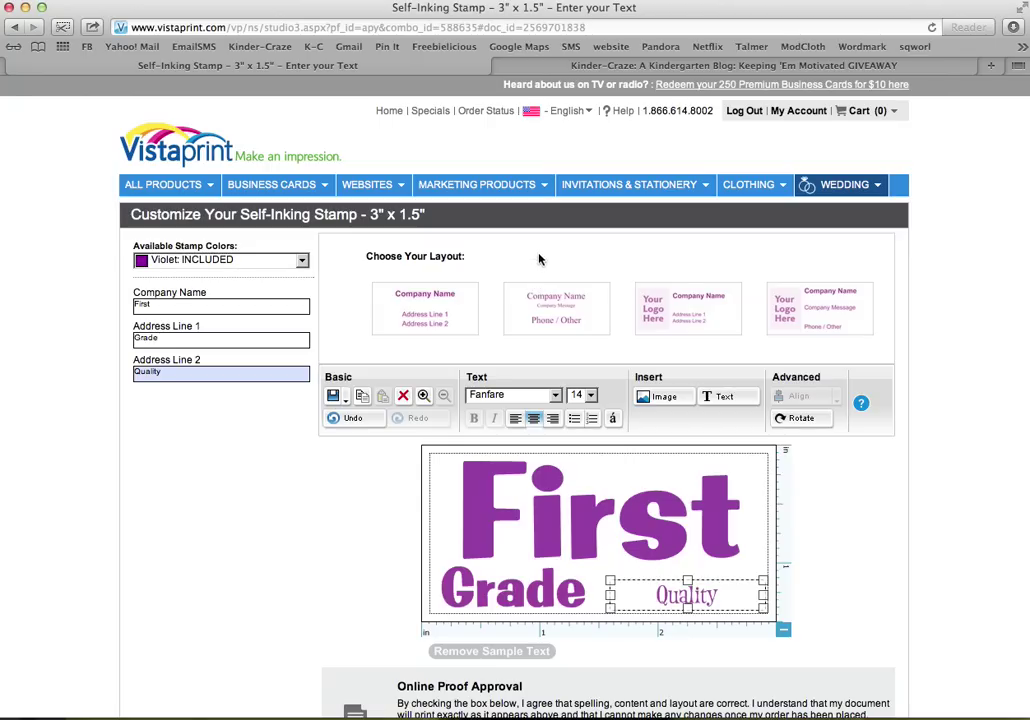
Step: Add an exclamation mark to the "Quality" text so it reads "Quality!"
mouse_move(740, 603)
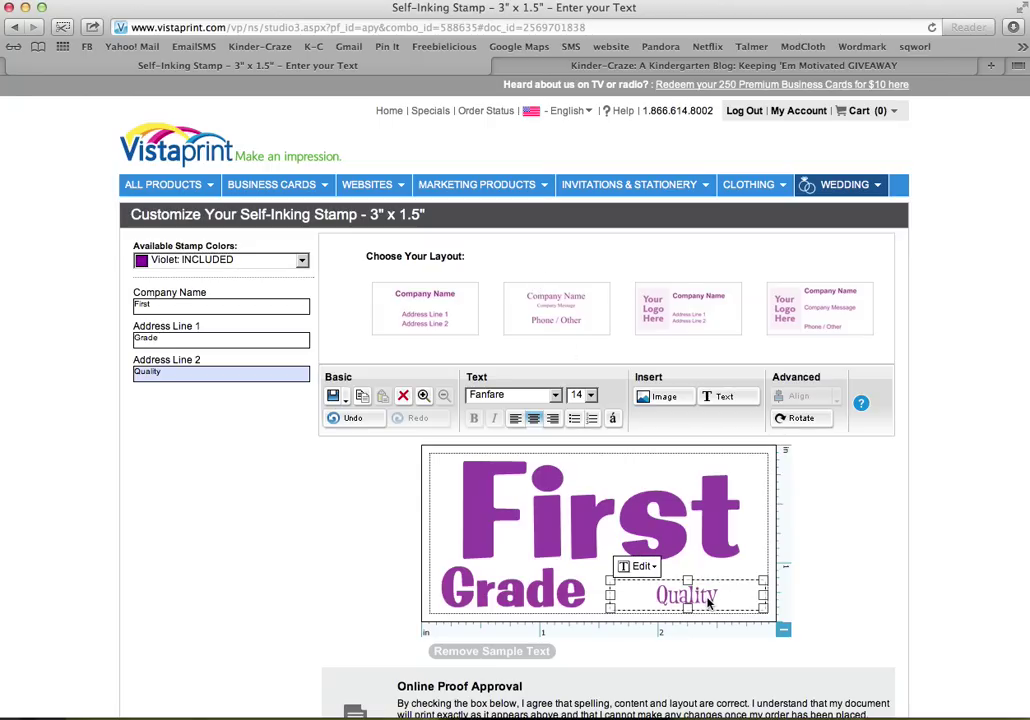
double_click(717, 596)
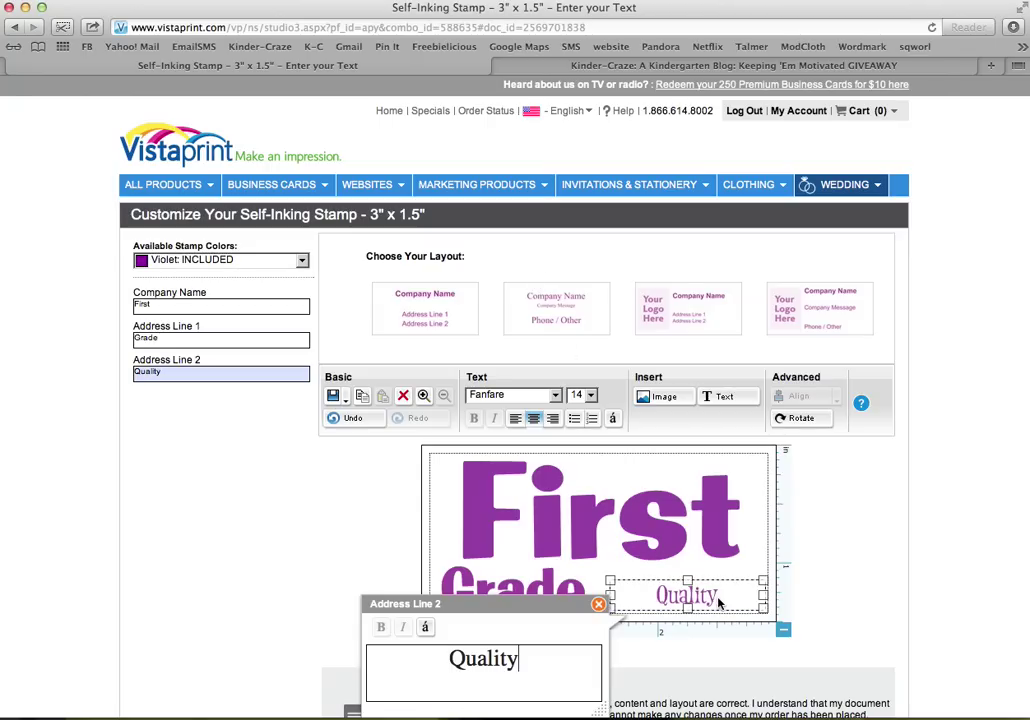
type("!")
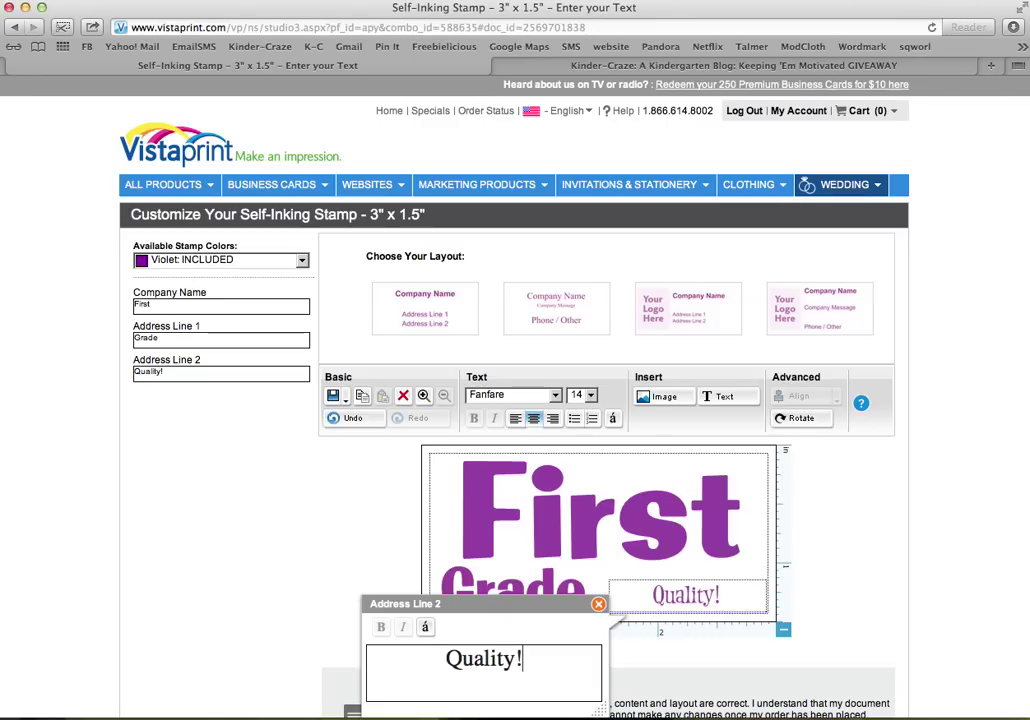
left_click(816, 563)
Step: Set the "Quality!" text to font size 28 and nudge it slightly up and to the left
left_click(685, 603)
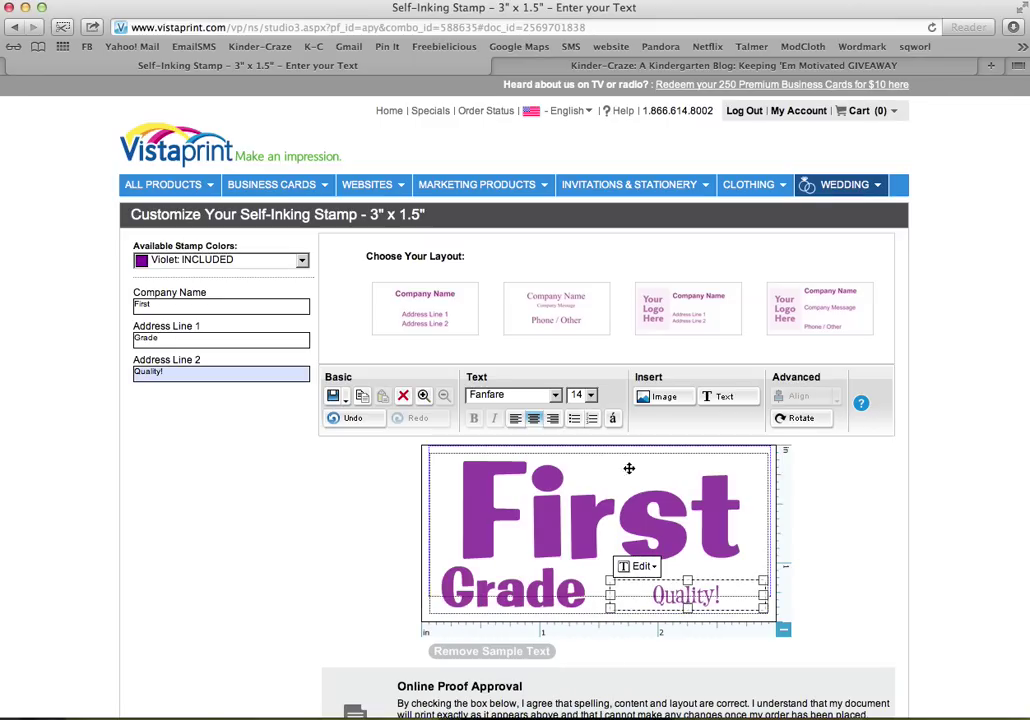
left_click(591, 395)
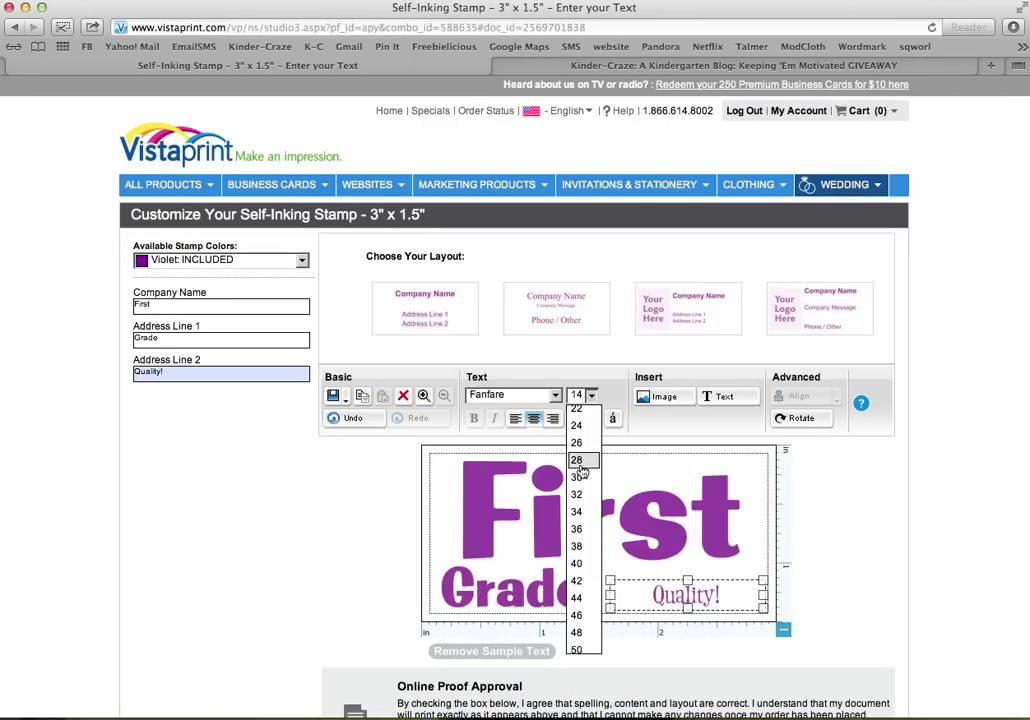
left_click(583, 471)
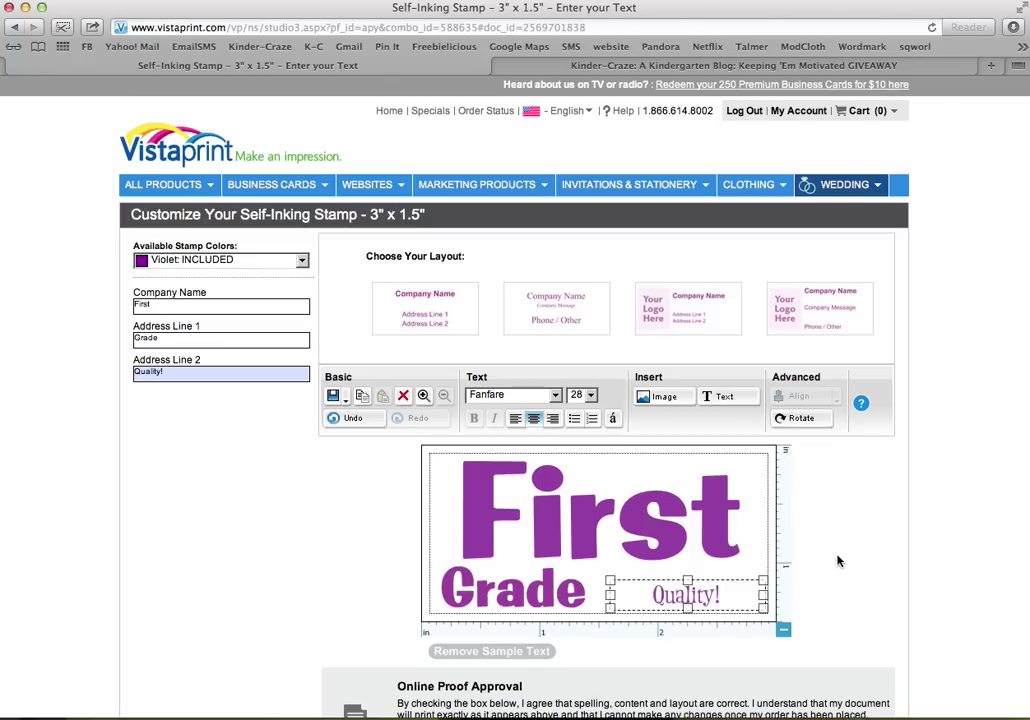
scroll(838, 561, "down", 3)
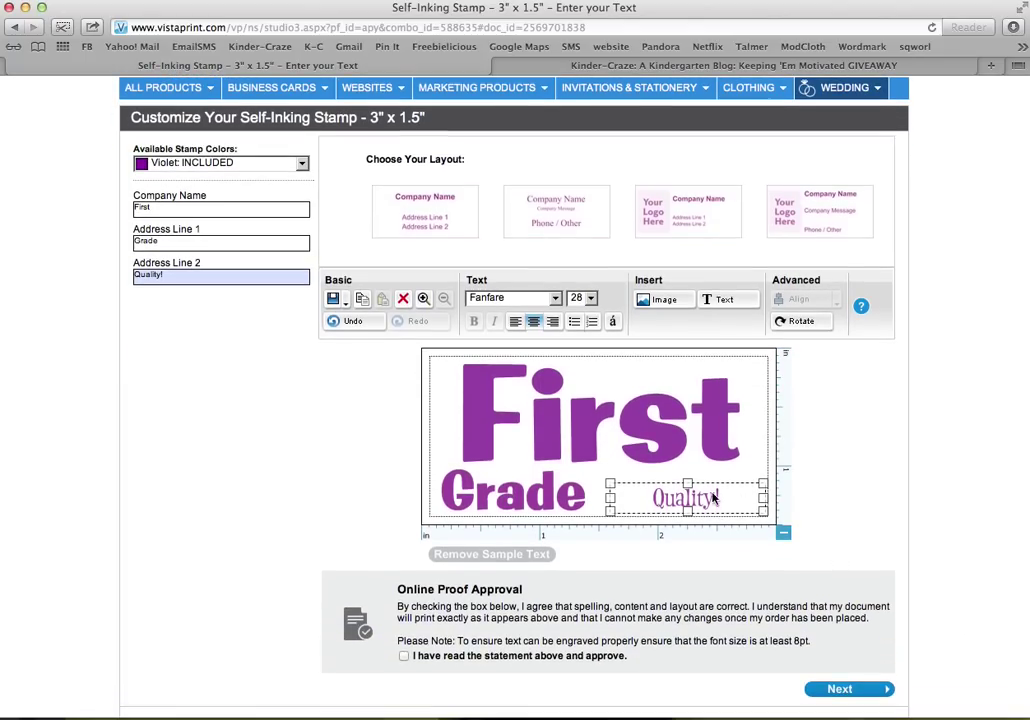
left_click_drag(697, 492, 693, 489)
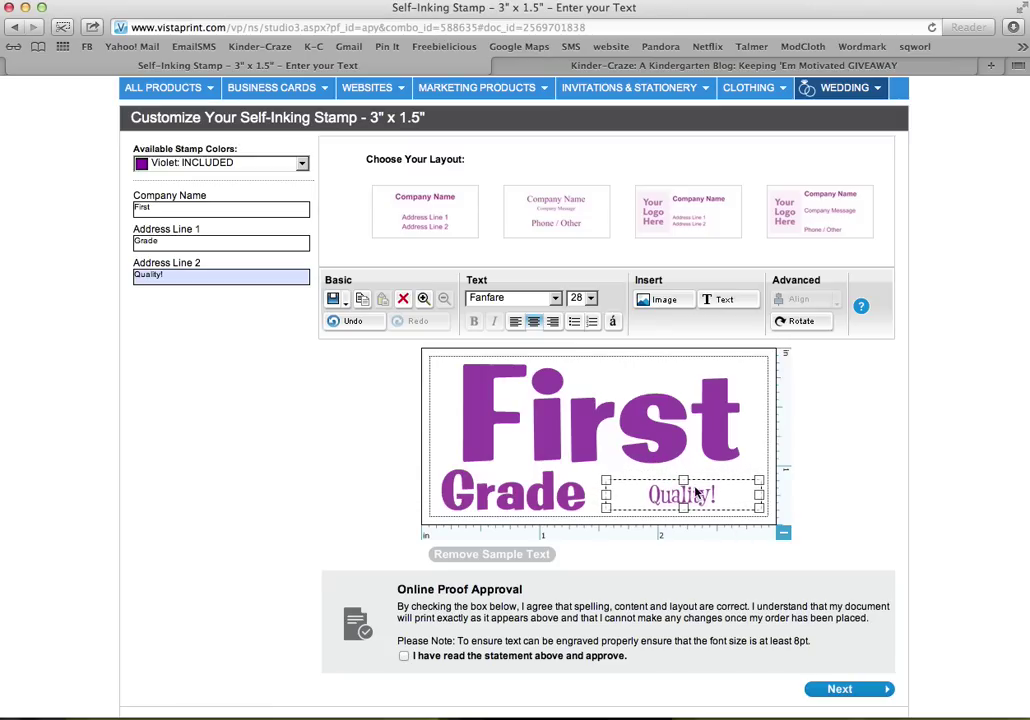
Step: Set the font size of the "Quality!" text to 32 and shift it left toward "Grade"
left_click(591, 302)
left_click(580, 407)
left_click(722, 490)
left_click_drag(724, 508, 707, 505)
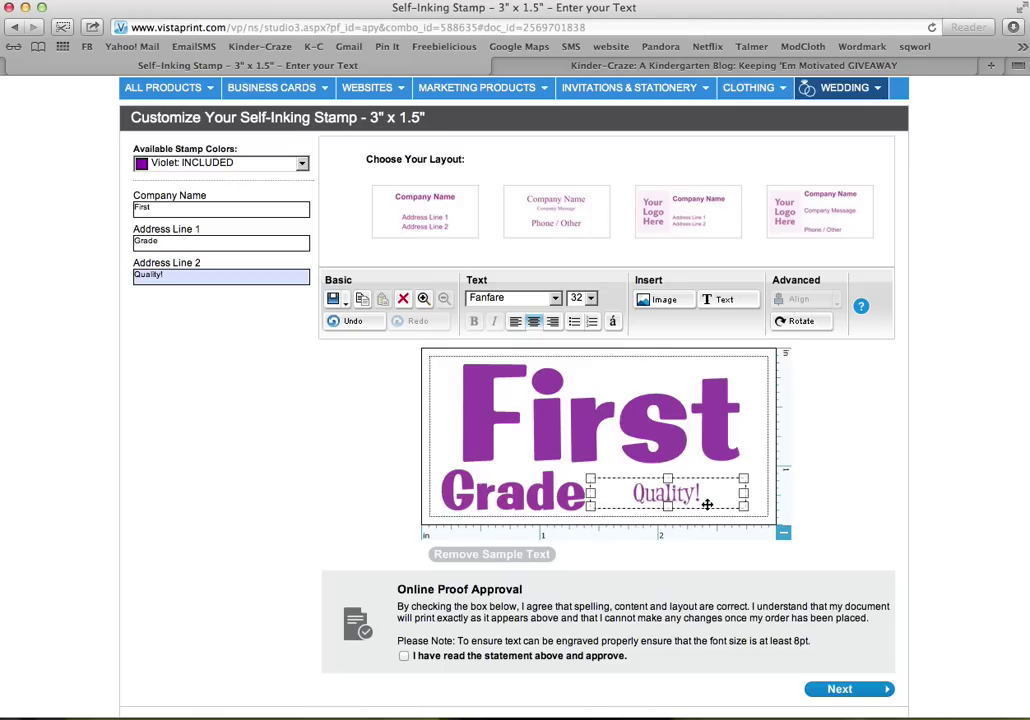
Step: Move the enlarged "Quality!" text up so it lines up with "Grade" inside the stamp's bottom edge
double_click(652, 503)
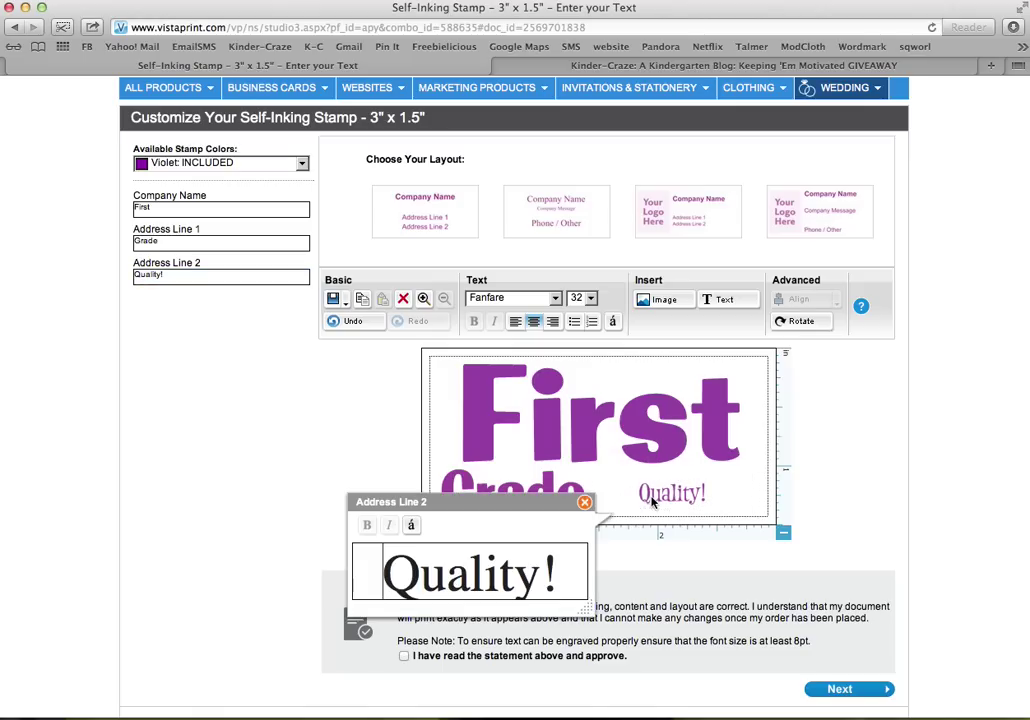
left_click(584, 502)
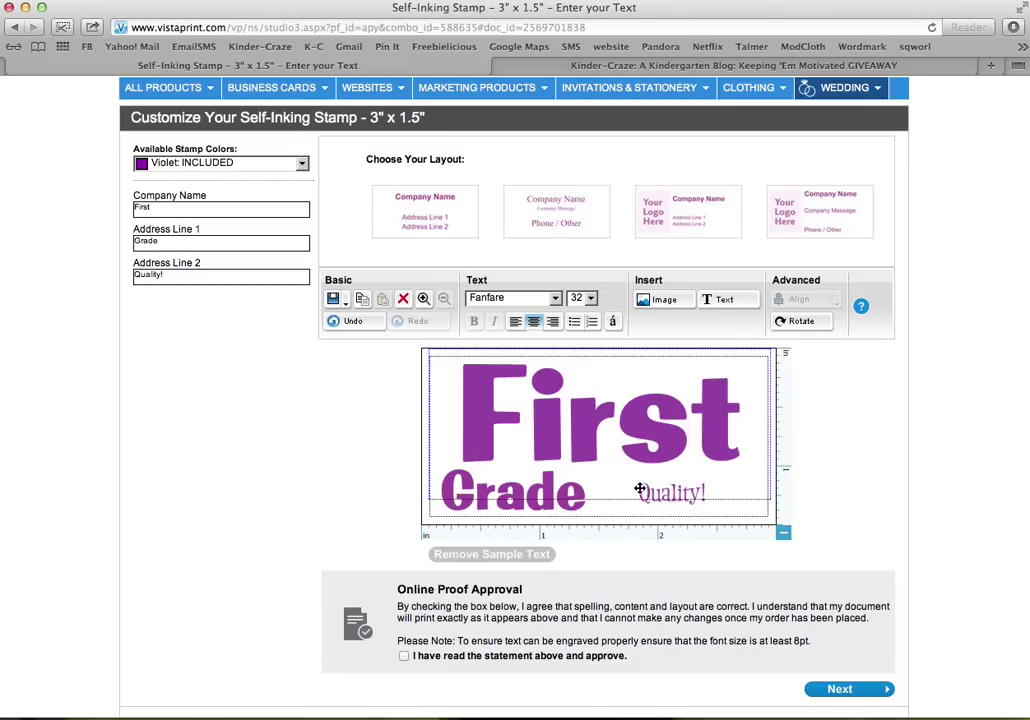
left_click(640, 489)
left_click_drag(707, 505, 756, 535)
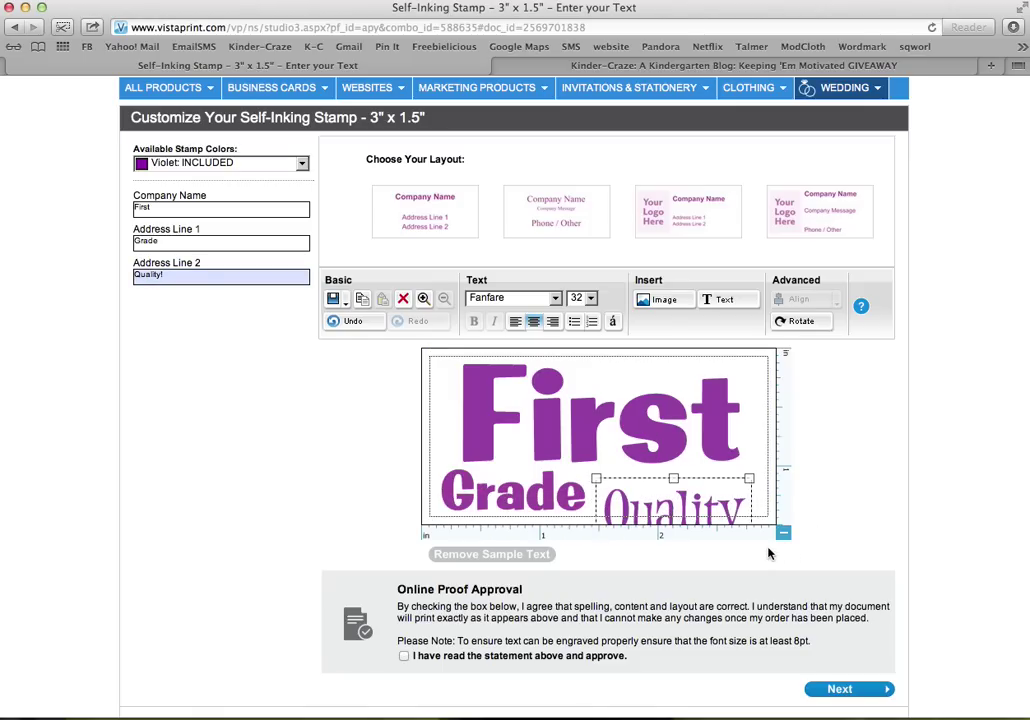
left_click_drag(706, 509, 713, 488)
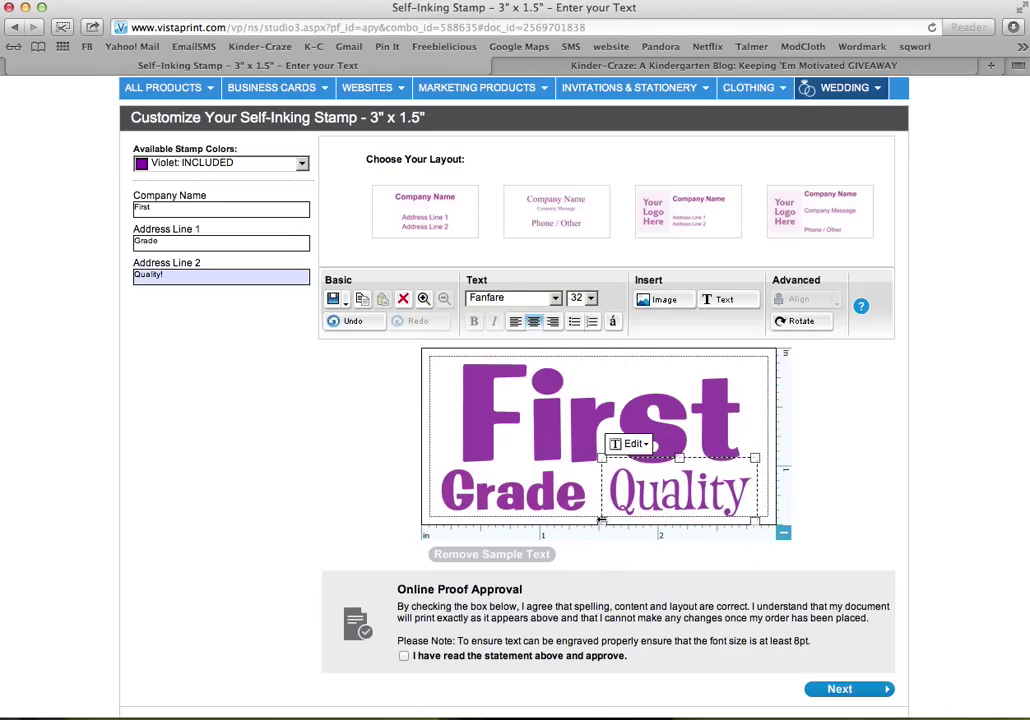
Step: Widen the "Quality!" text box to fit the exclamation mark and move it right, clear of "Grade"
left_click_drag(600, 519, 555, 519)
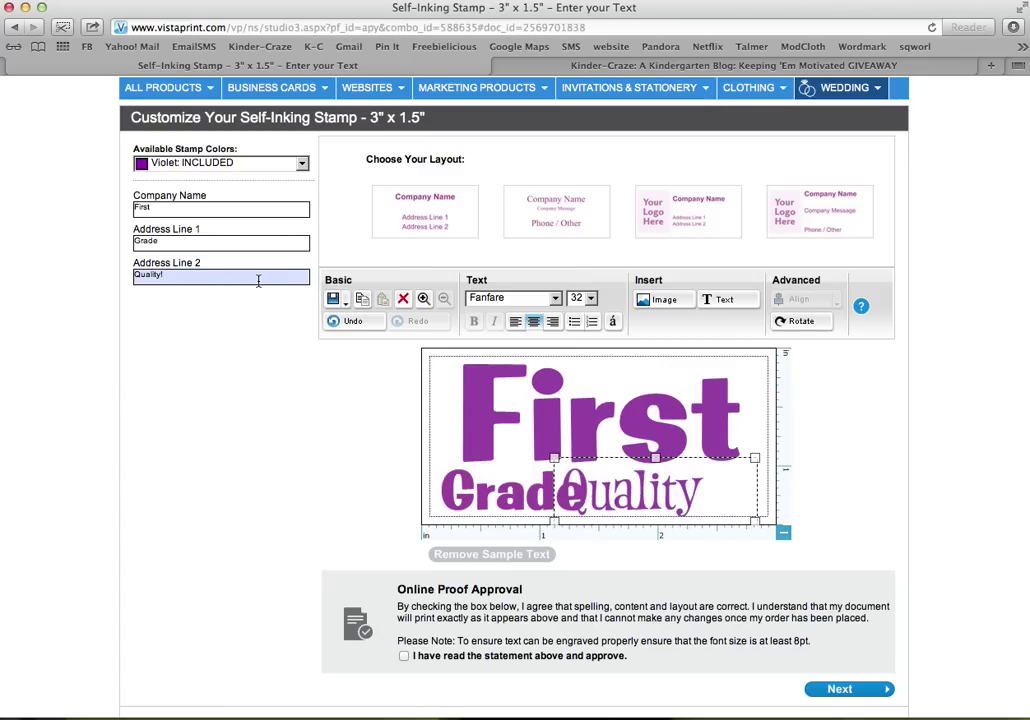
left_click_drag(755, 521, 763, 525)
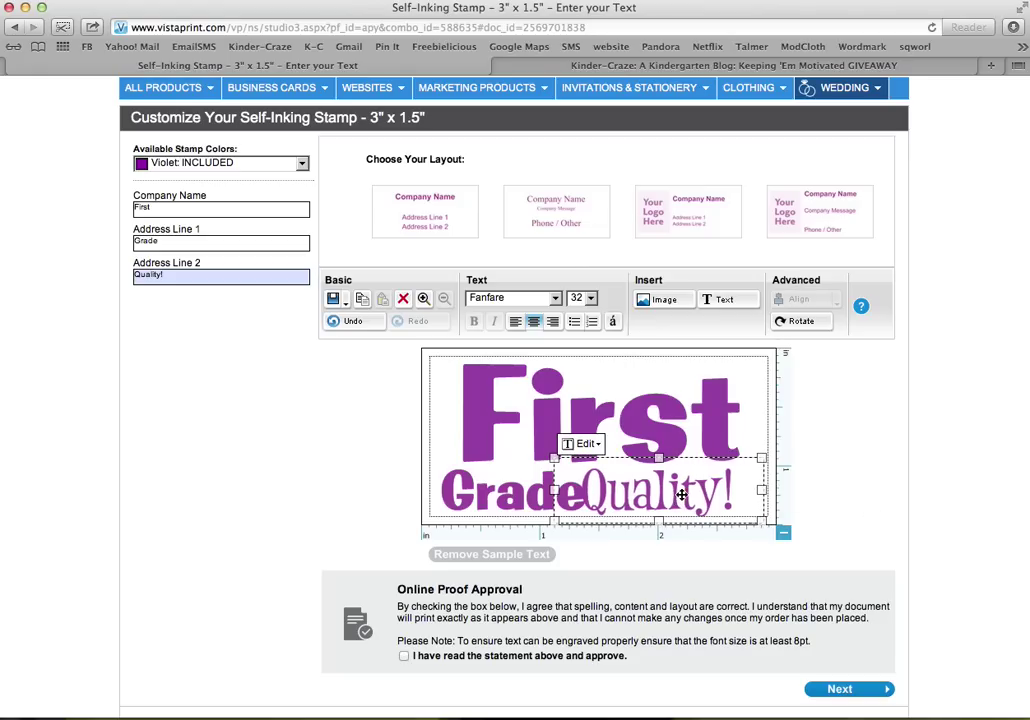
left_click_drag(681, 494, 704, 494)
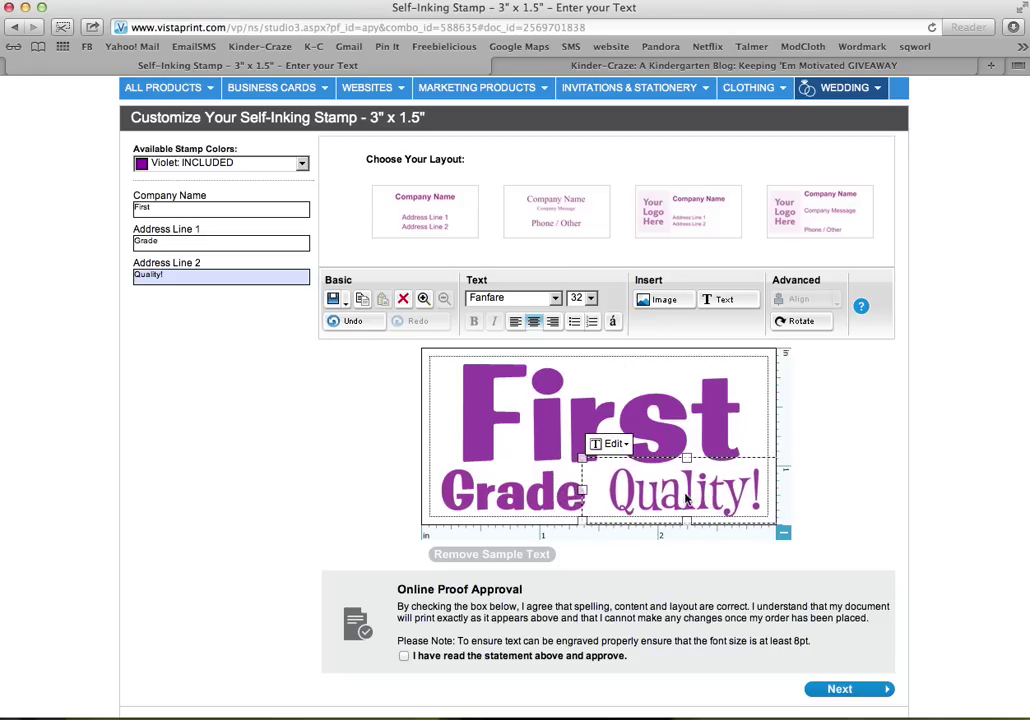
Step: Set the font size of the "Grade" text to 36 and move it slightly up and to the right
left_click(574, 497)
left_click(575, 500)
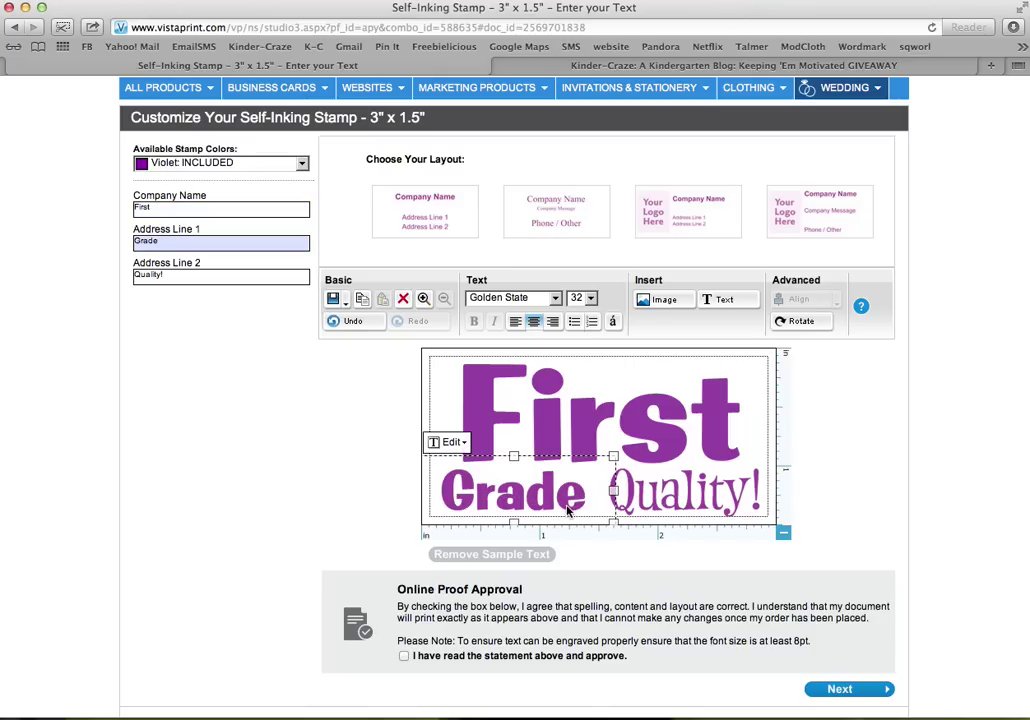
left_click(592, 299)
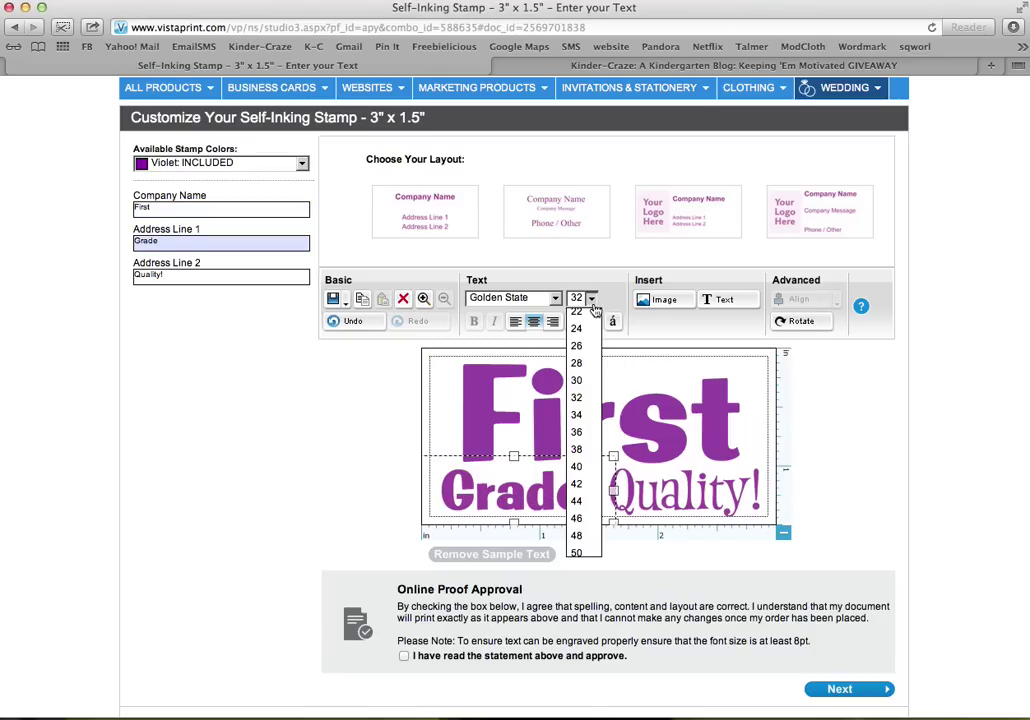
left_click(590, 444)
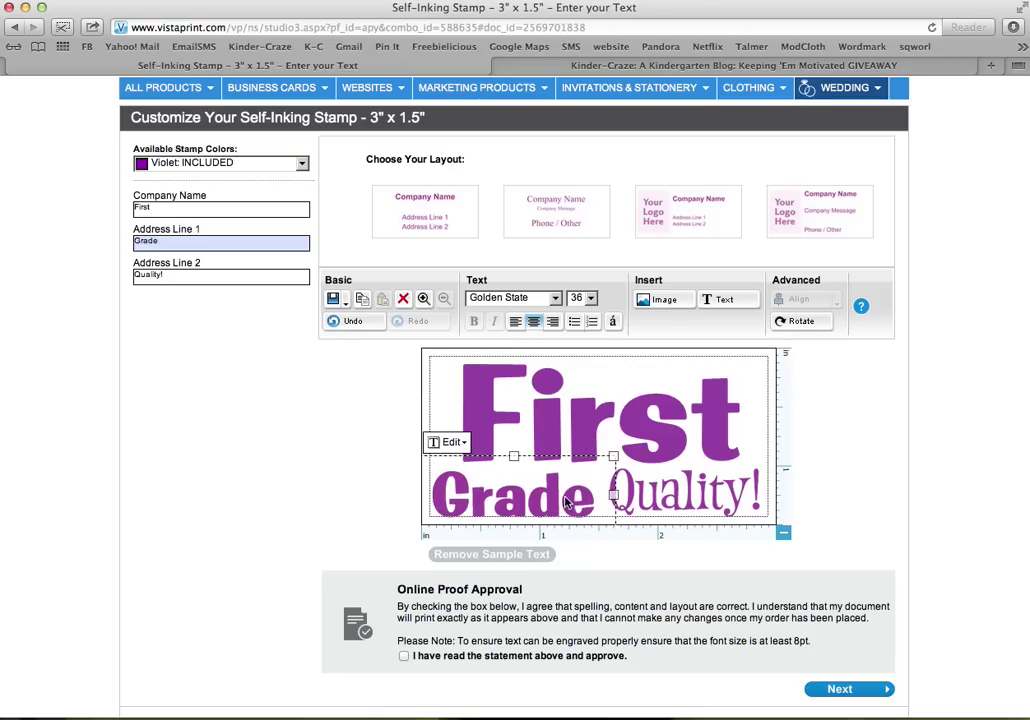
left_click_drag(564, 497, 570, 493)
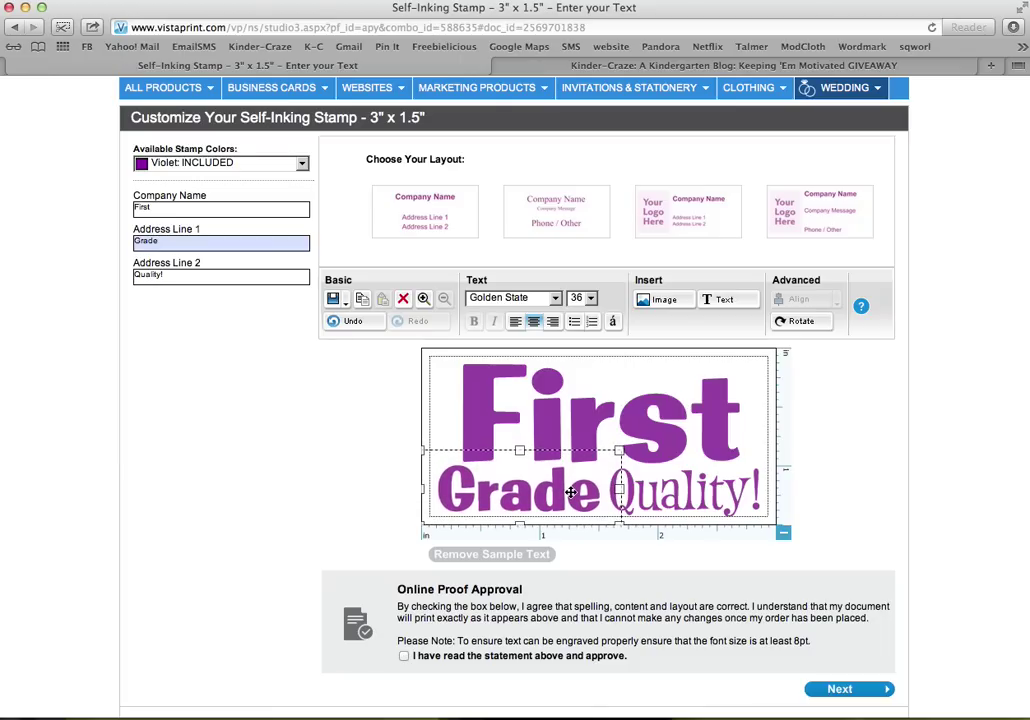
Step: Nudge the "Grade" text slightly left and up, away from "Quality!", and deselect it
left_click(680, 492)
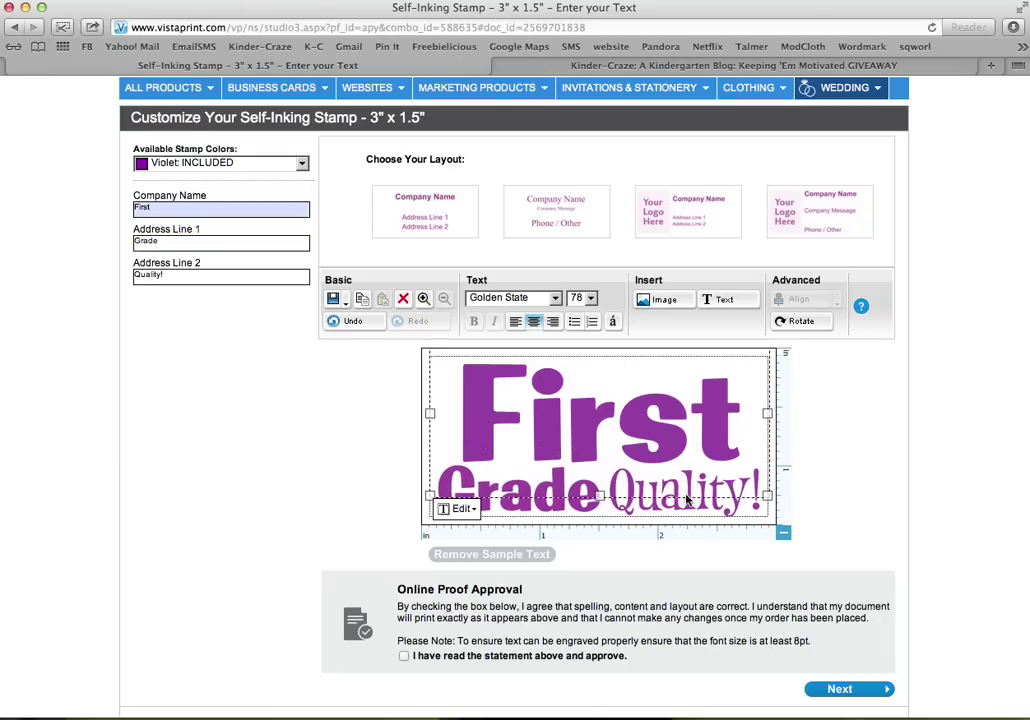
left_click(698, 500)
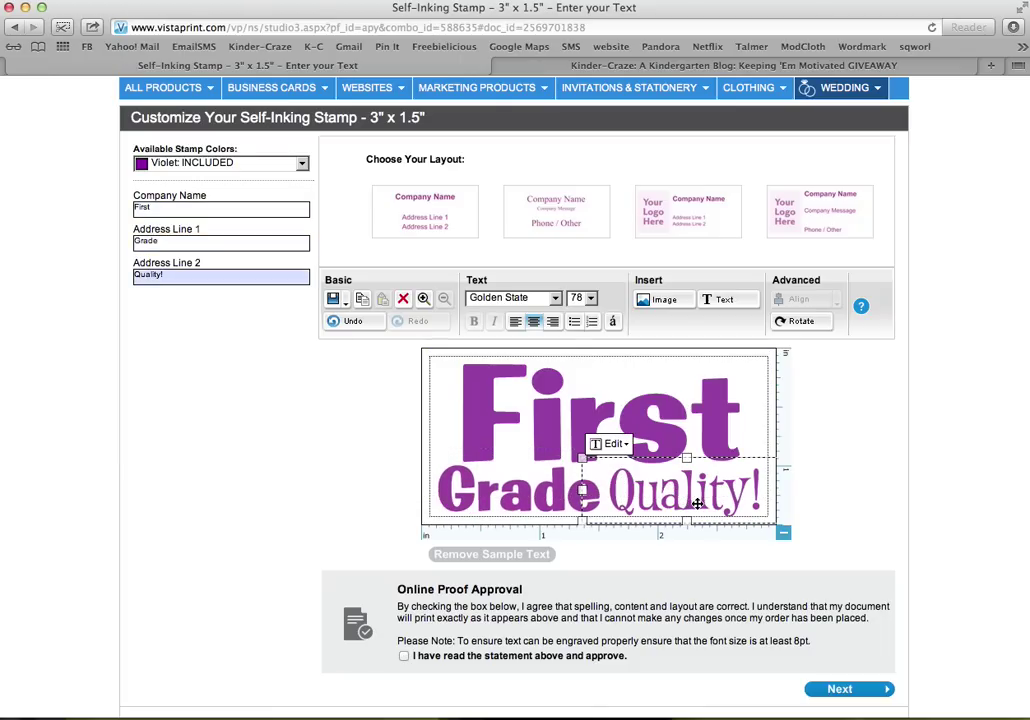
left_click(529, 495)
left_click_drag(529, 495, 525, 496)
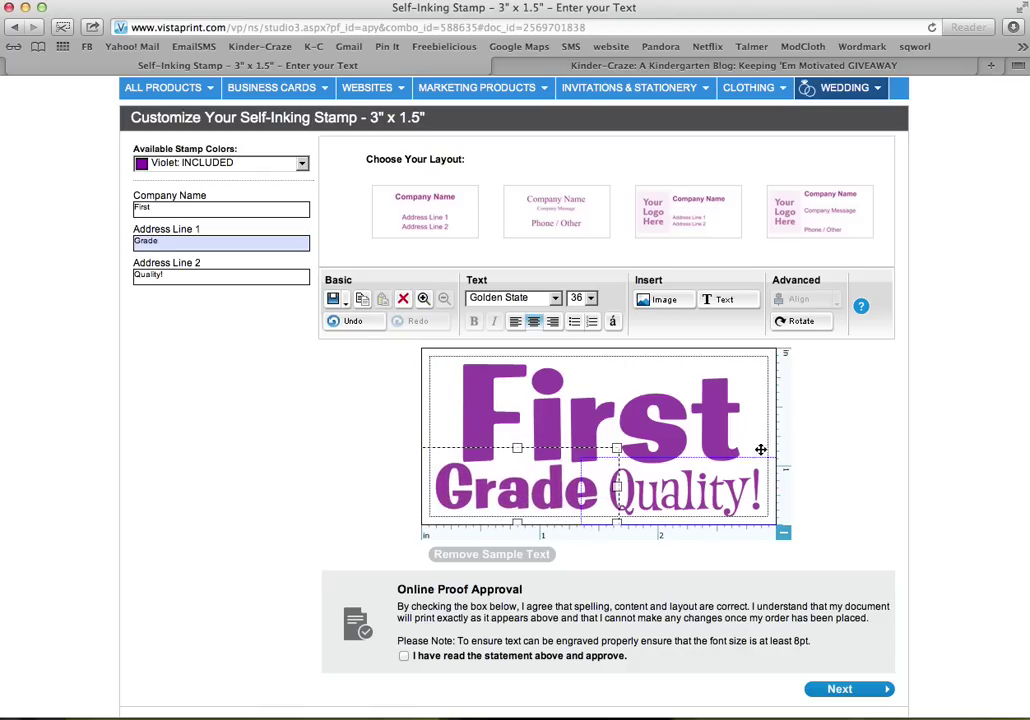
left_click(881, 419)
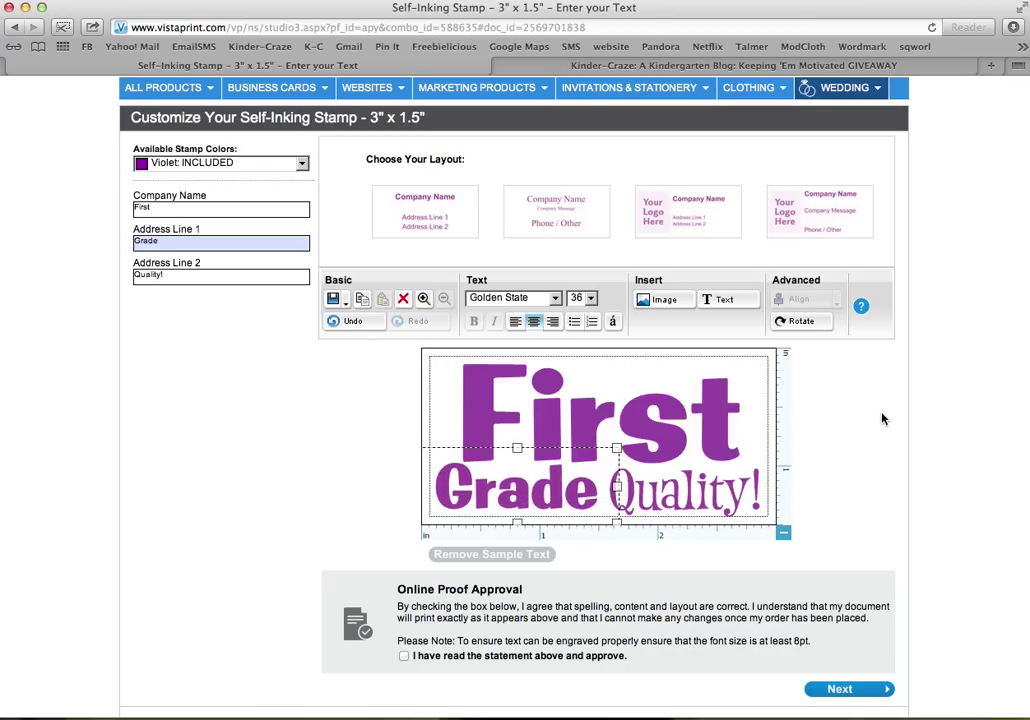
Step: Proceed with the finished stamp design and approve its online proof
scroll(903, 493, "down", 2)
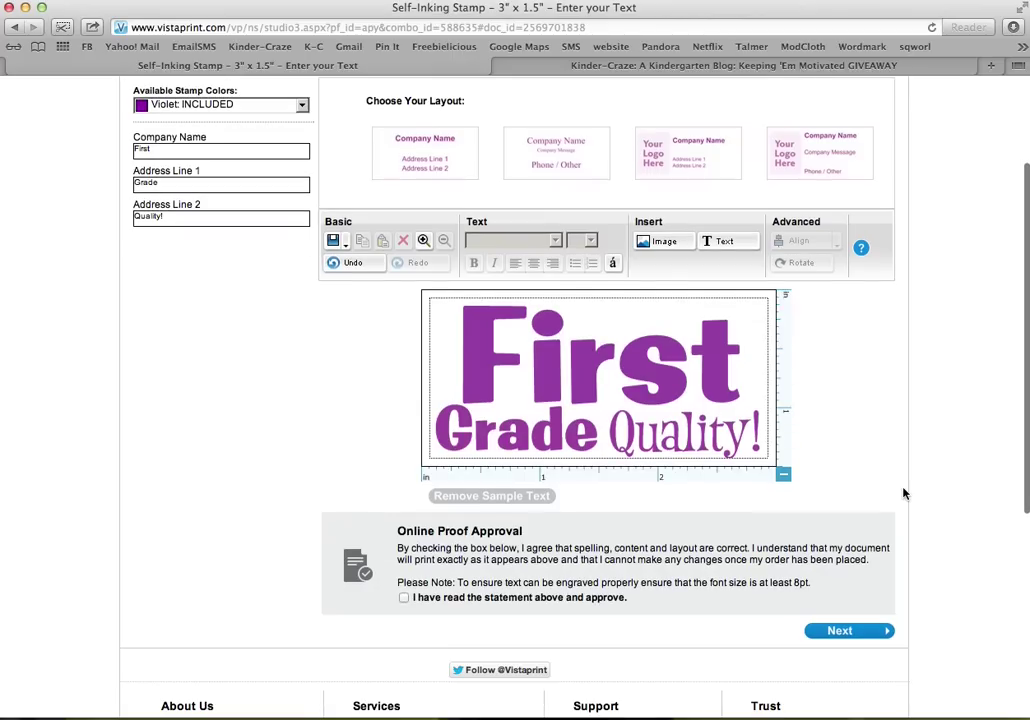
left_click(840, 632)
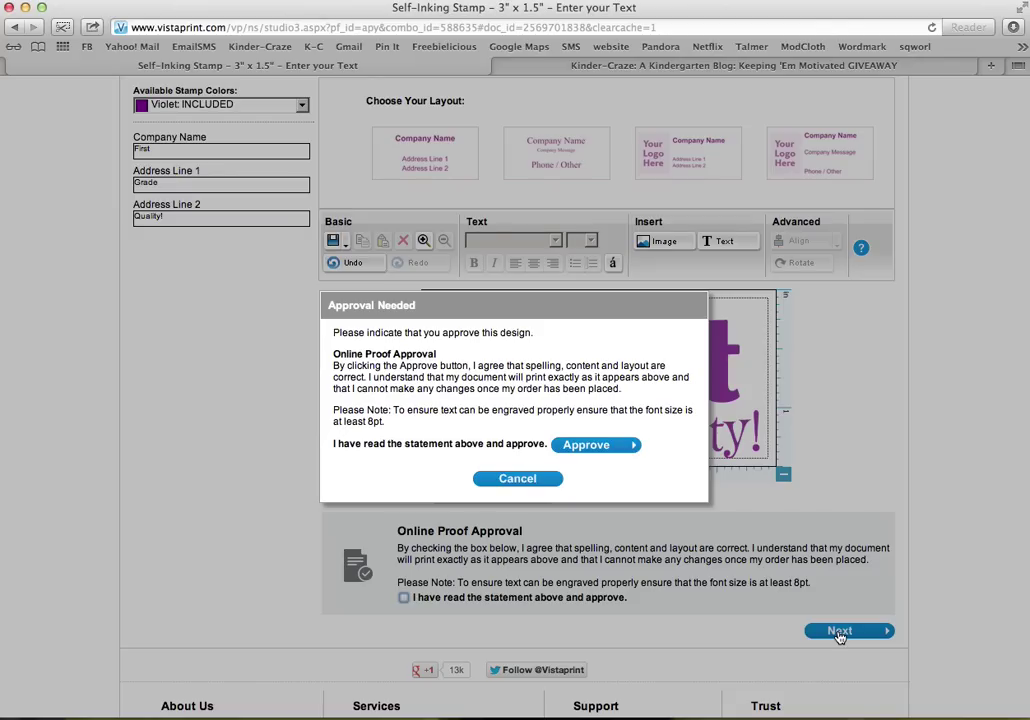
left_click(600, 450)
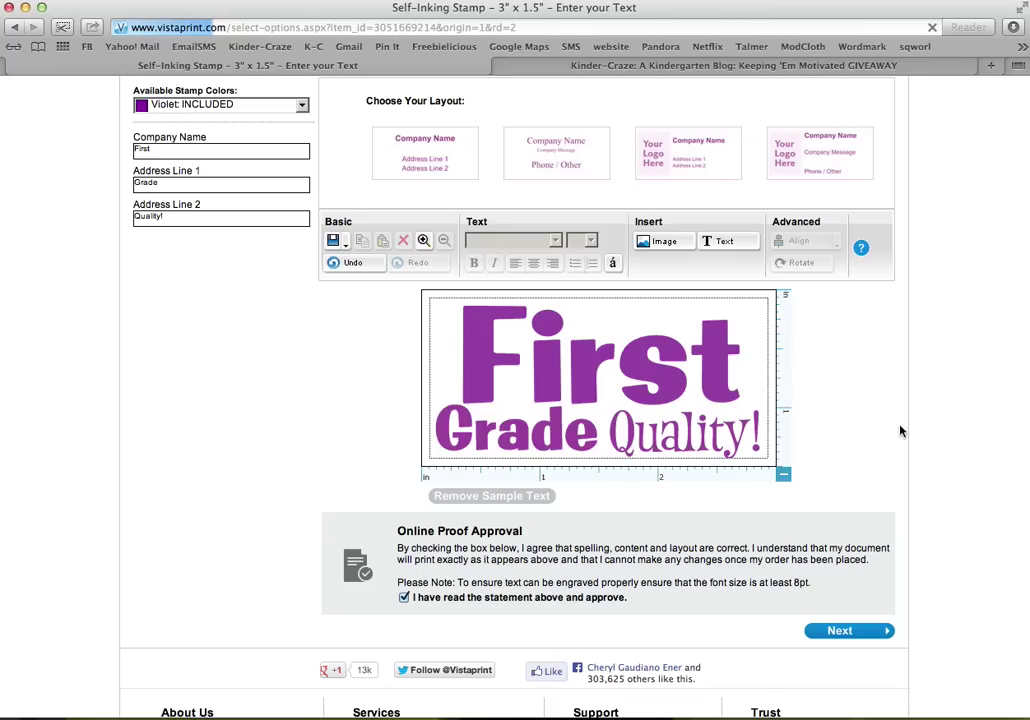
Step: Switch to the Kinder-Craze giveaway blog post and view the photo of the finished "First Grade Quality!" stamp
left_click(925, 67)
scroll(931, 292, "down", 3)
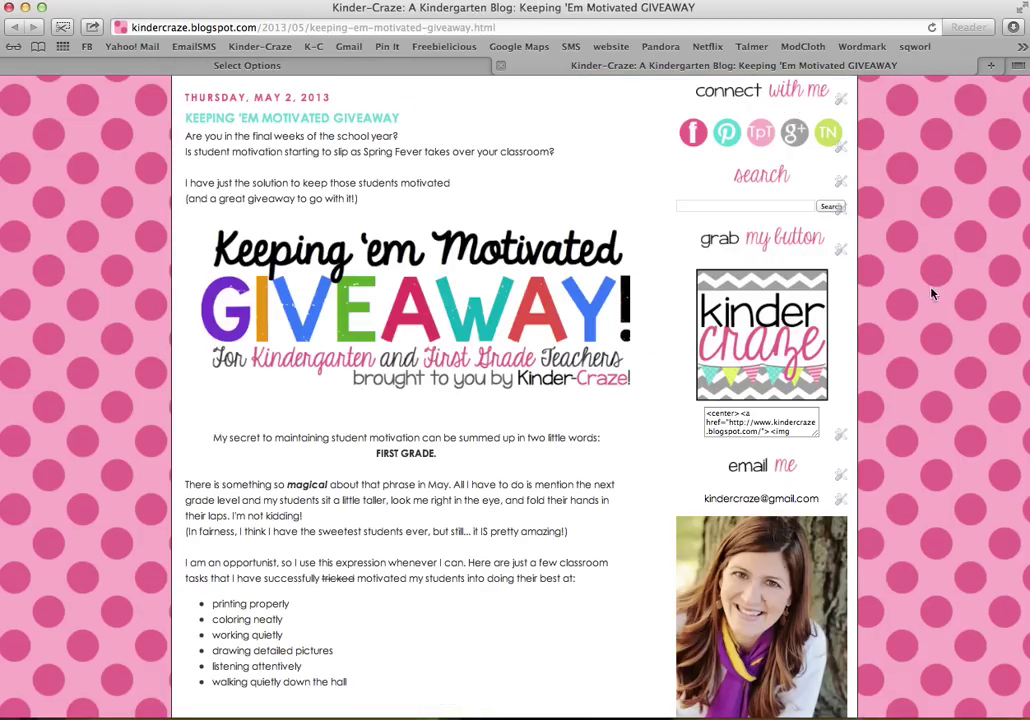
scroll(931, 280, "down", 6)
scroll(929, 280, "down", 1)
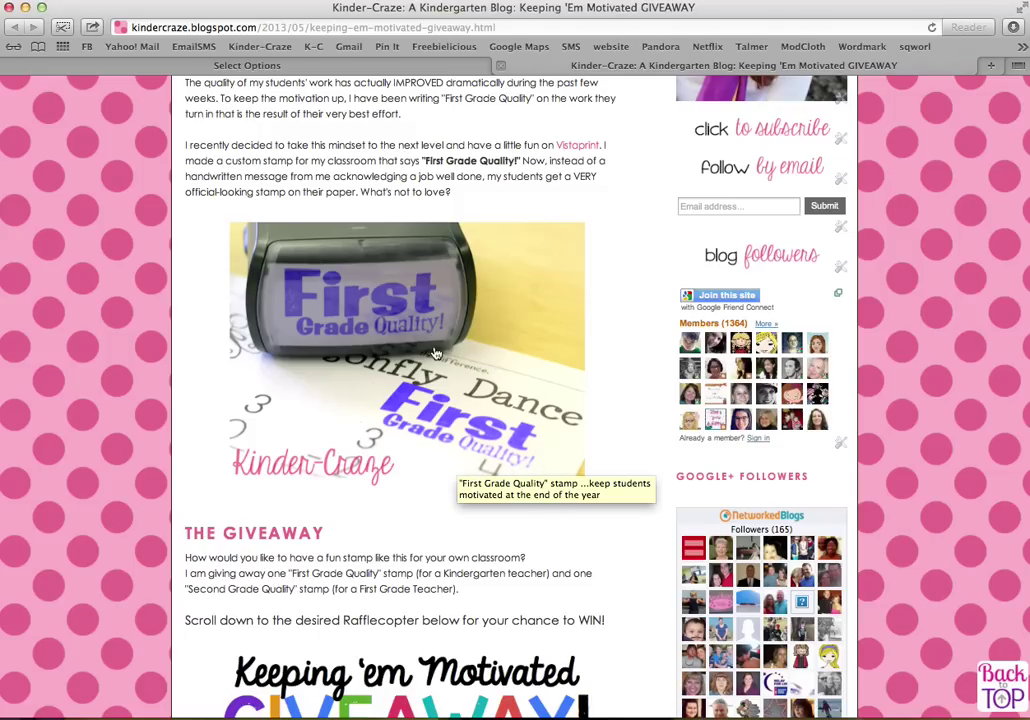
Step: Return to the Vistaprint order, decline the email offers with quantity 1, and continue without adding the assorted ink pads
left_click(415, 66)
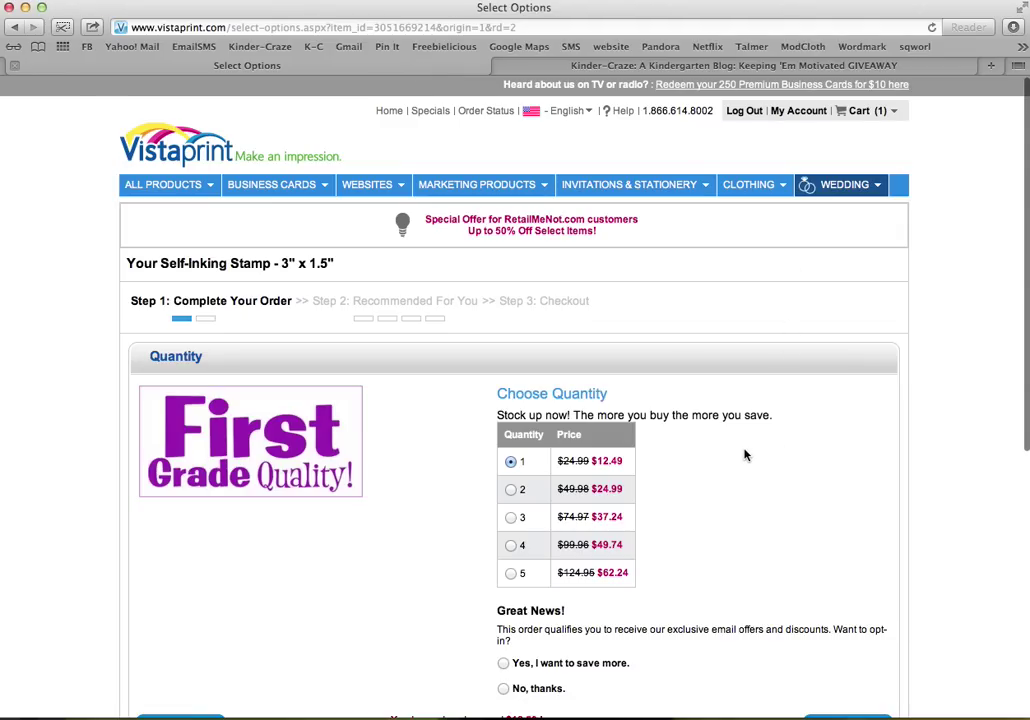
scroll(744, 455, "down", 2)
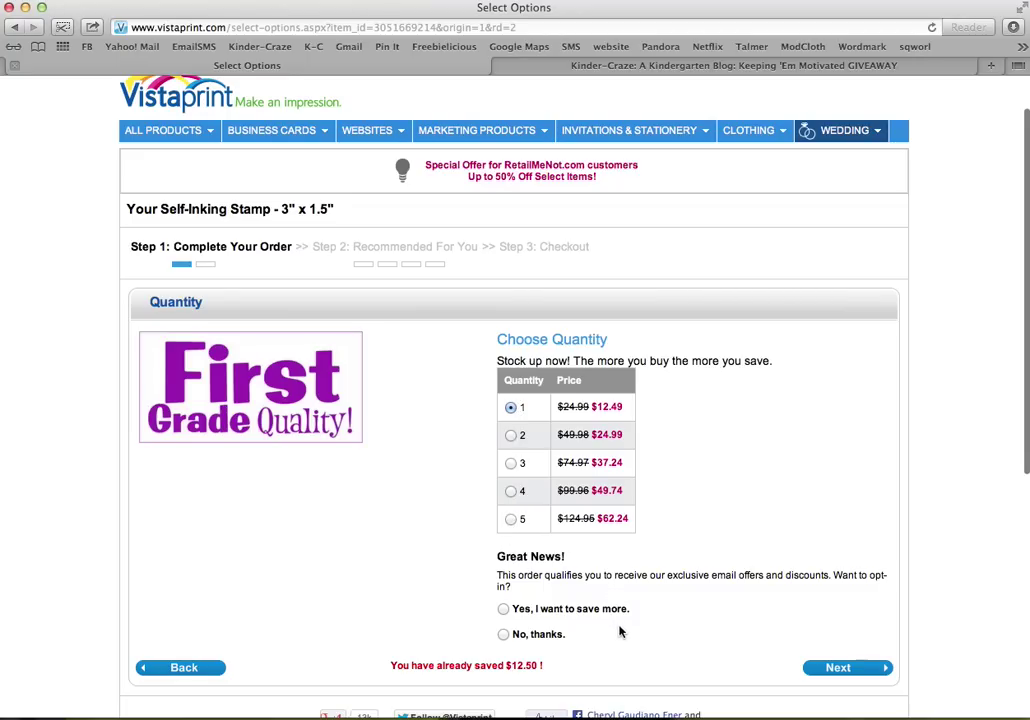
scroll(620, 630, "down", 3)
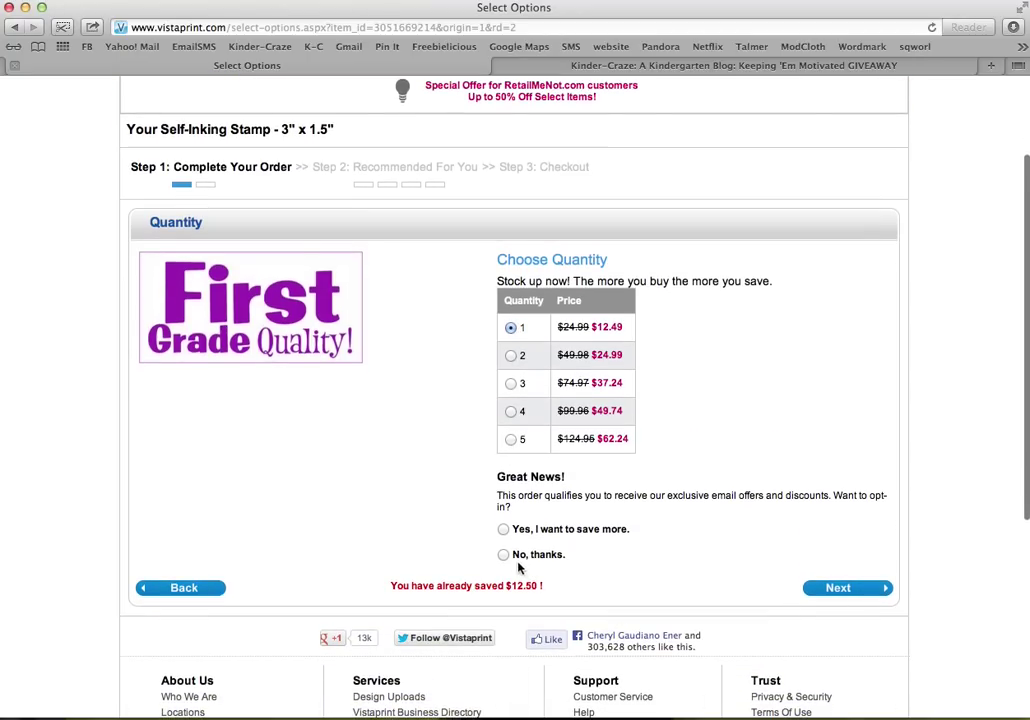
left_click(503, 554)
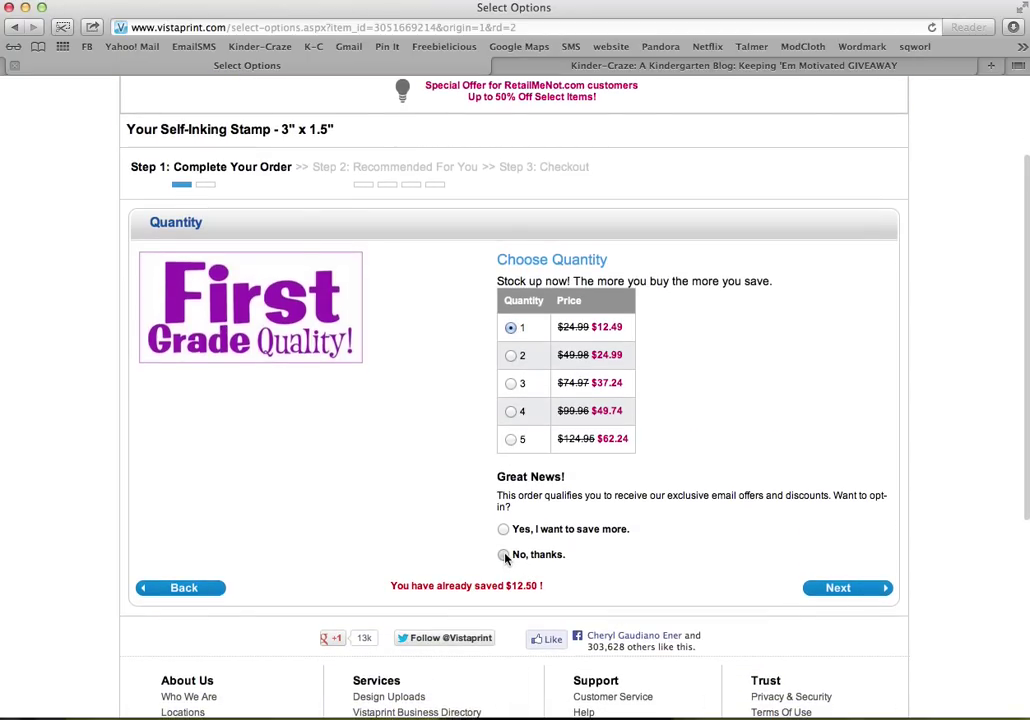
left_click(840, 589)
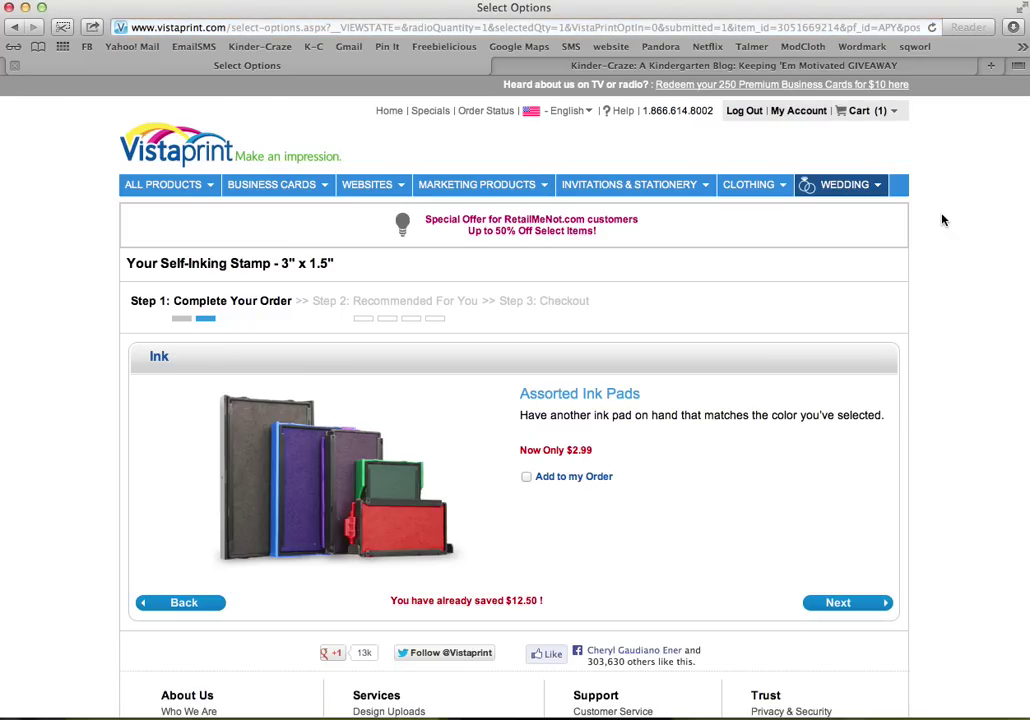
scroll(942, 370, "down", 2)
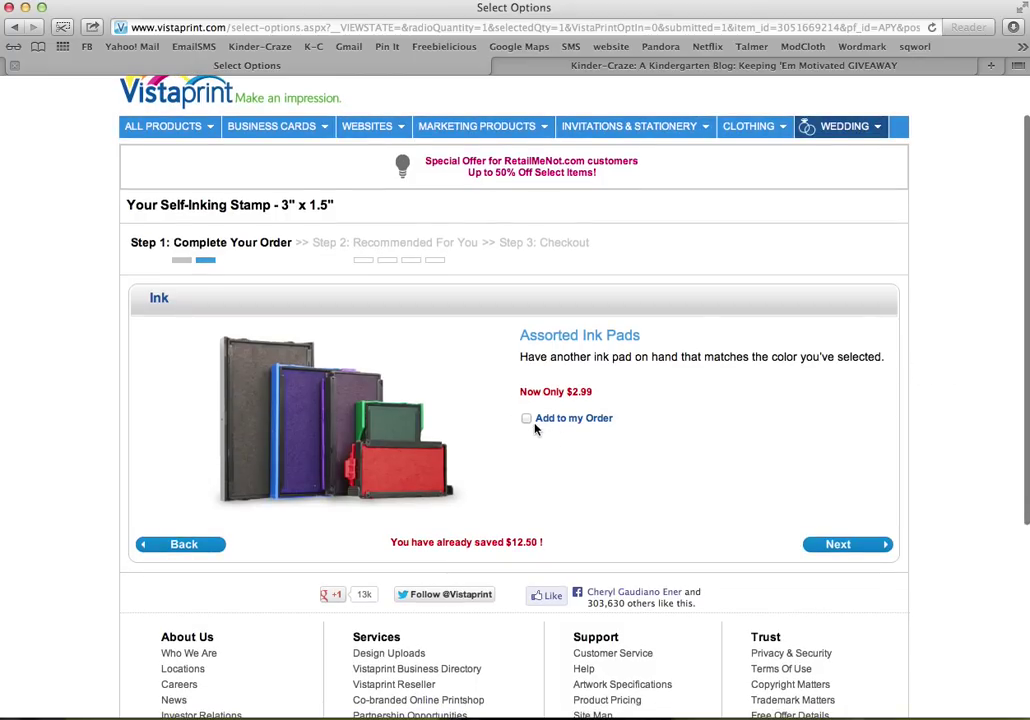
left_click(868, 545)
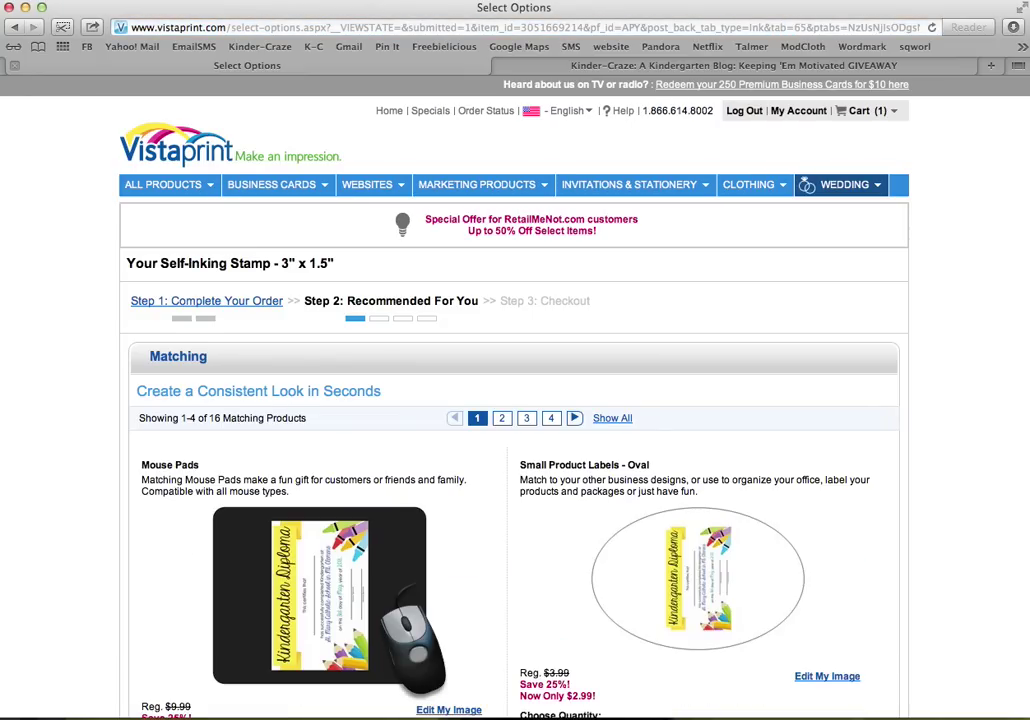
Step: Switch to Preview to show the finished stamp photo and move its window toward the middle of the screen
key("super+Tab")
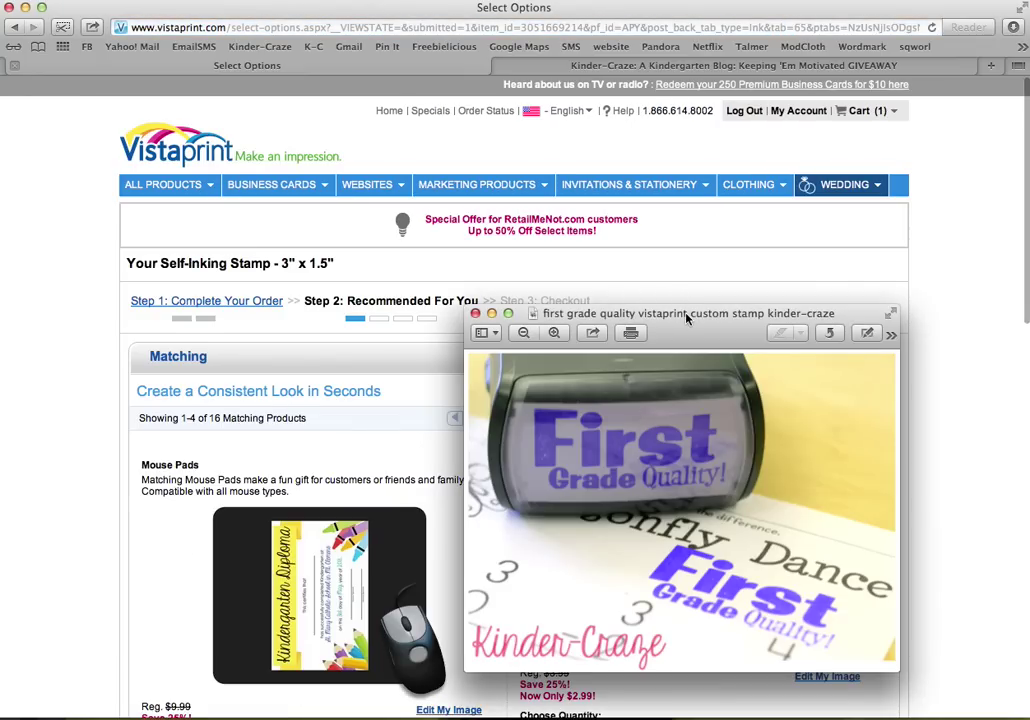
left_click_drag(686, 318, 564, 318)
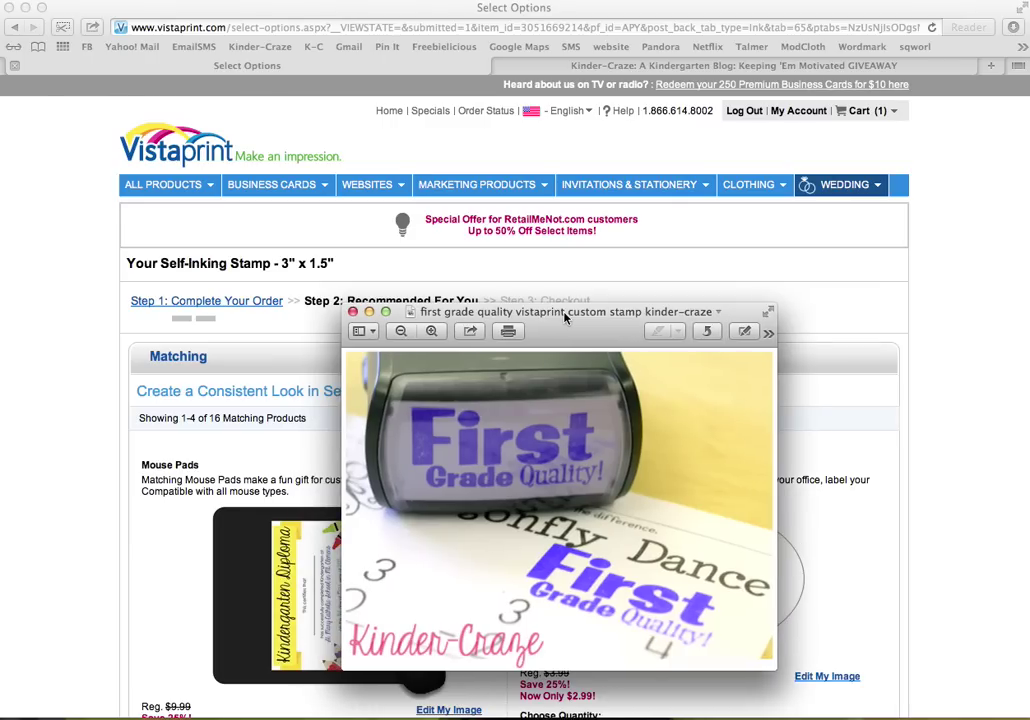